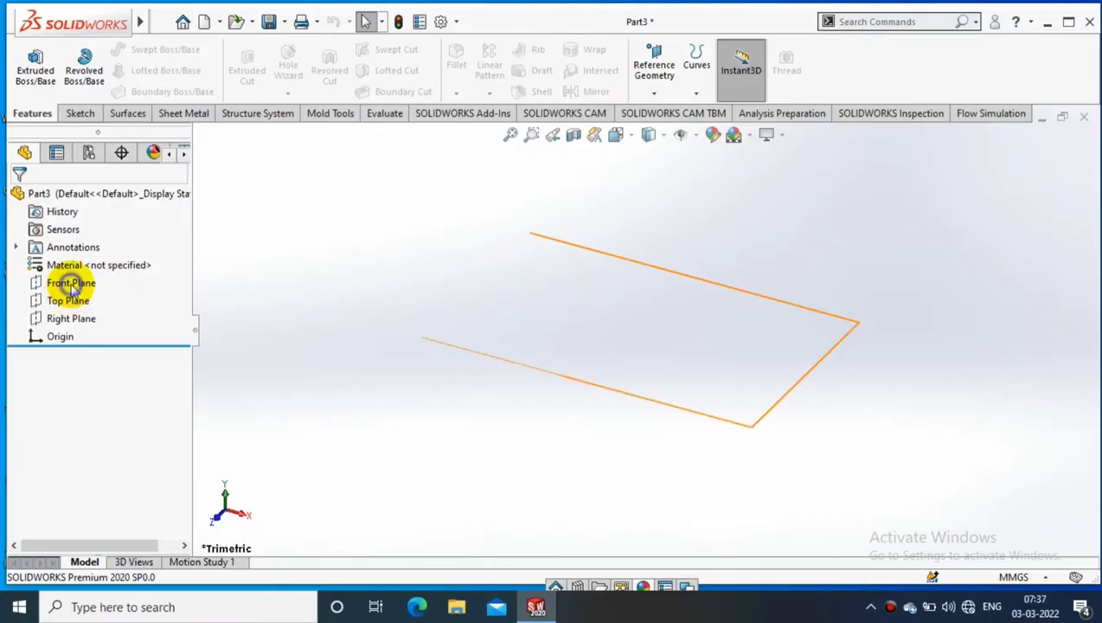
Sketch a Ø28 mm circle centred on the origin on the Front Plane
{"action": "right_click", "coordinate": [69, 282]}
{"action": "left_click", "coordinate": [157, 252]}
{"action": "left_click", "coordinate": [39, 74]}
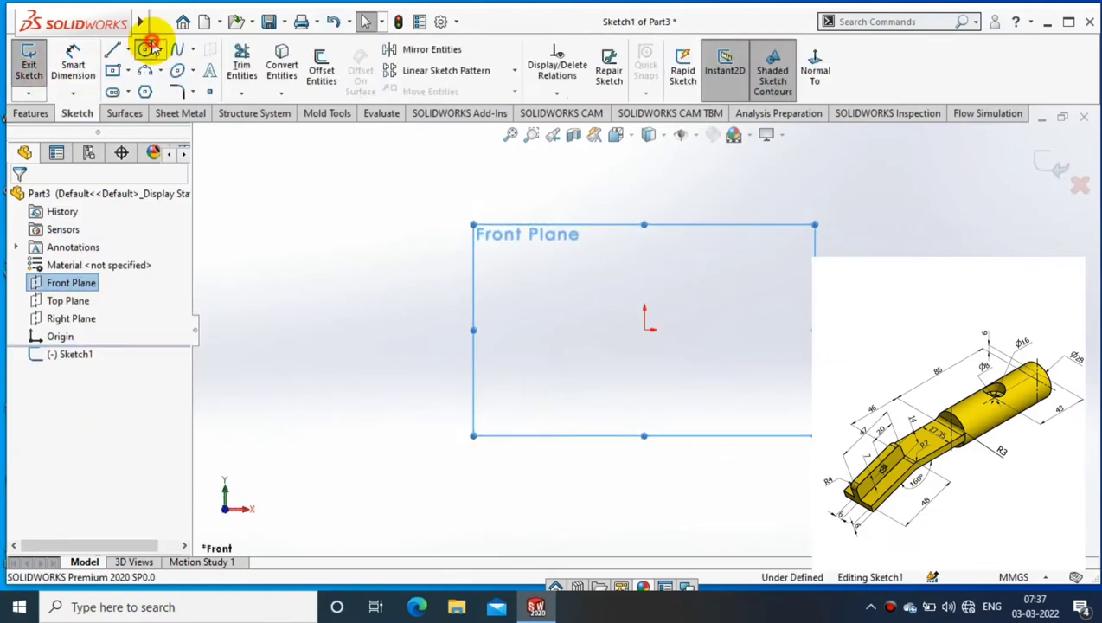
{"action": "left_click", "coordinate": [145, 50]}
{"action": "left_click", "coordinate": [644, 329]}
{"action": "left_click", "coordinate": [734, 405]}
{"action": "left_click", "coordinate": [74, 60]}
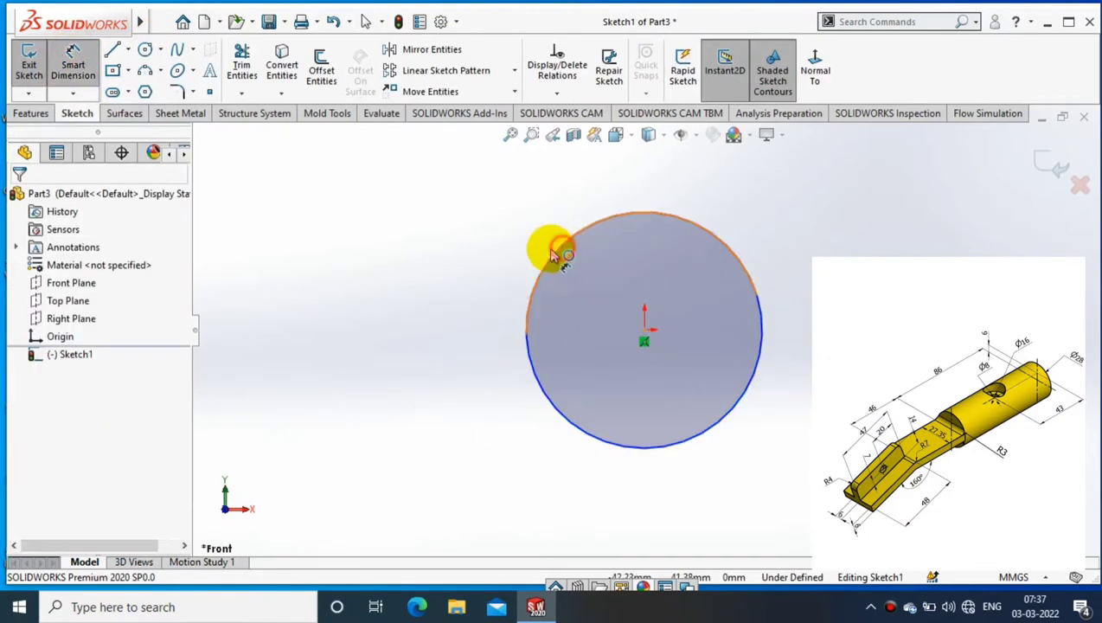
{"action": "left_click", "coordinate": [551, 249]}
{"action": "left_click", "coordinate": [462, 324]}
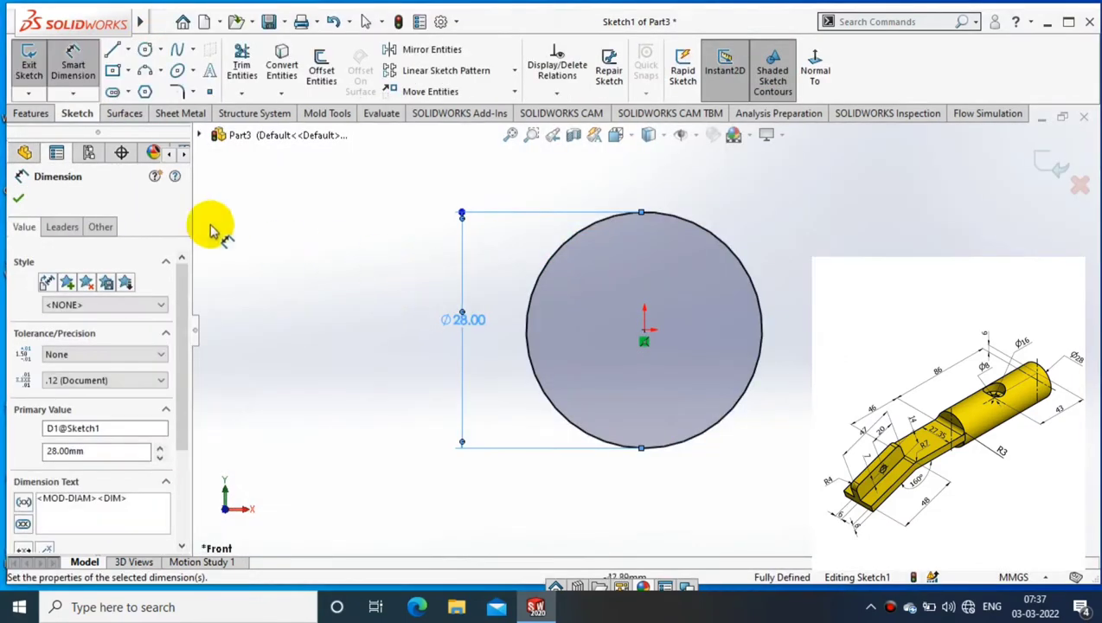
{"action": "left_click", "coordinate": [18, 198]}
Extrude the circle 86 mm into a cylinder and view its end face head-on
{"action": "left_click", "coordinate": [30, 113]}
{"action": "left_click", "coordinate": [35, 69]}
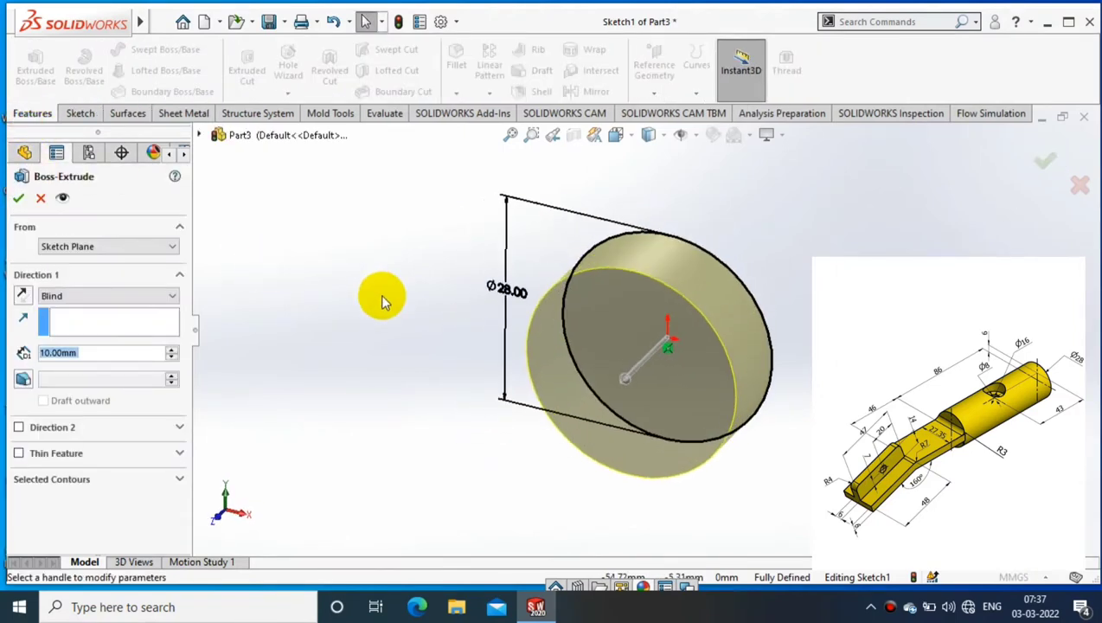
{"action": "type", "text": "86"}
{"action": "left_click", "coordinate": [18, 198]}
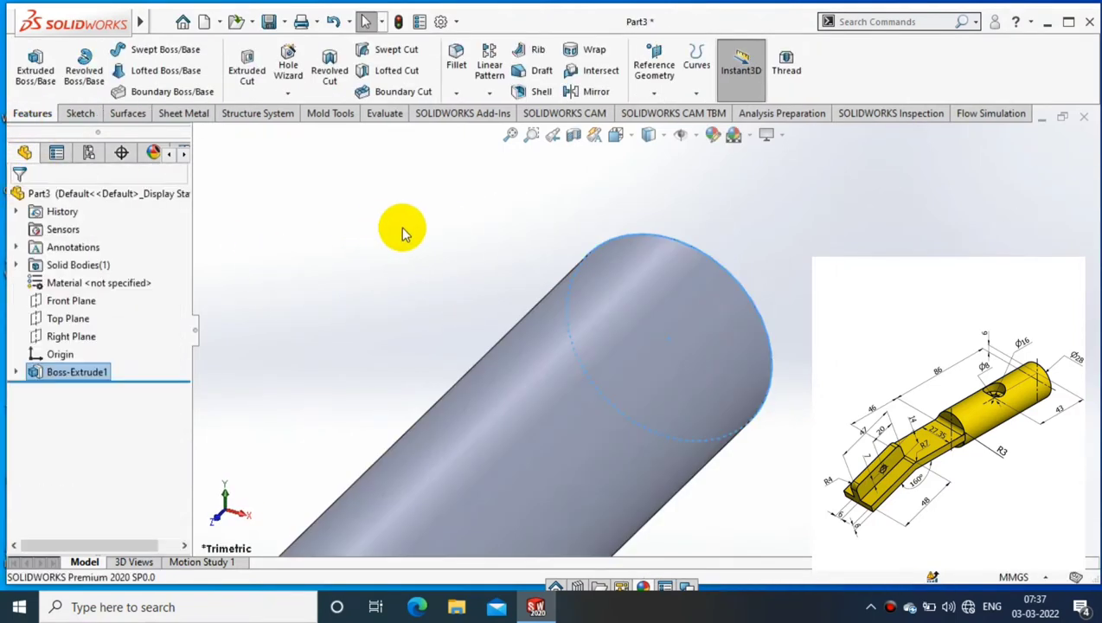
{"action": "scroll", "coordinate": [536, 442], "scroll_direction": "up", "scroll_amount": 3}
{"action": "right_click", "coordinate": [537, 442]}
{"action": "left_click", "coordinate": [647, 182]}
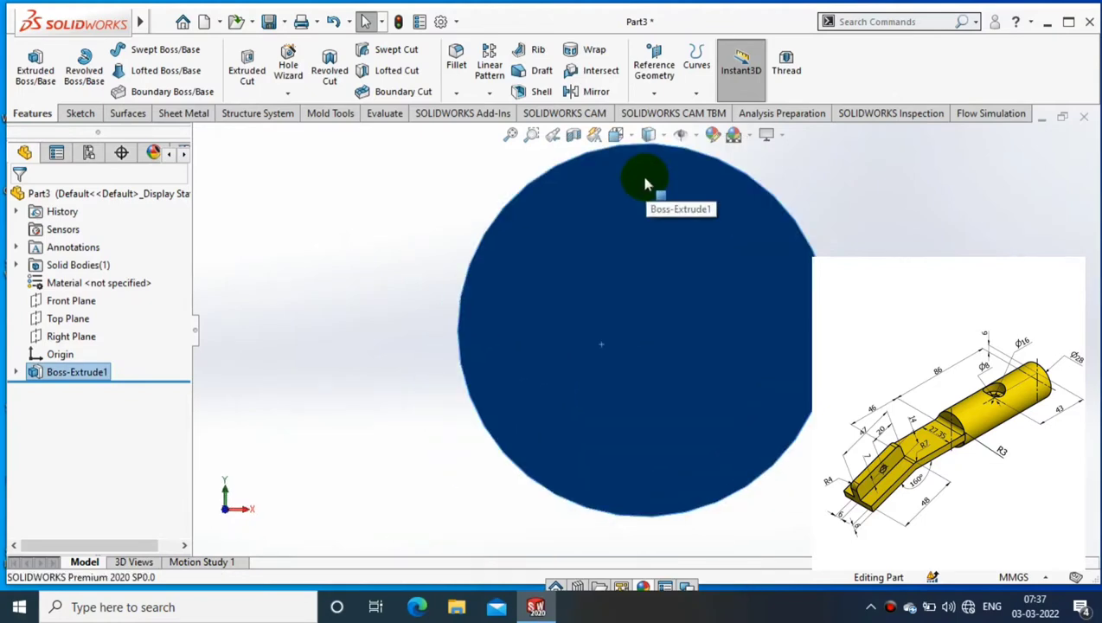
Sketch a center rectangle on the end face from the origin to the circle's edge
{"action": "left_click", "coordinate": [80, 113]}
{"action": "left_click", "coordinate": [28, 69]}
{"action": "left_click", "coordinate": [124, 70]}
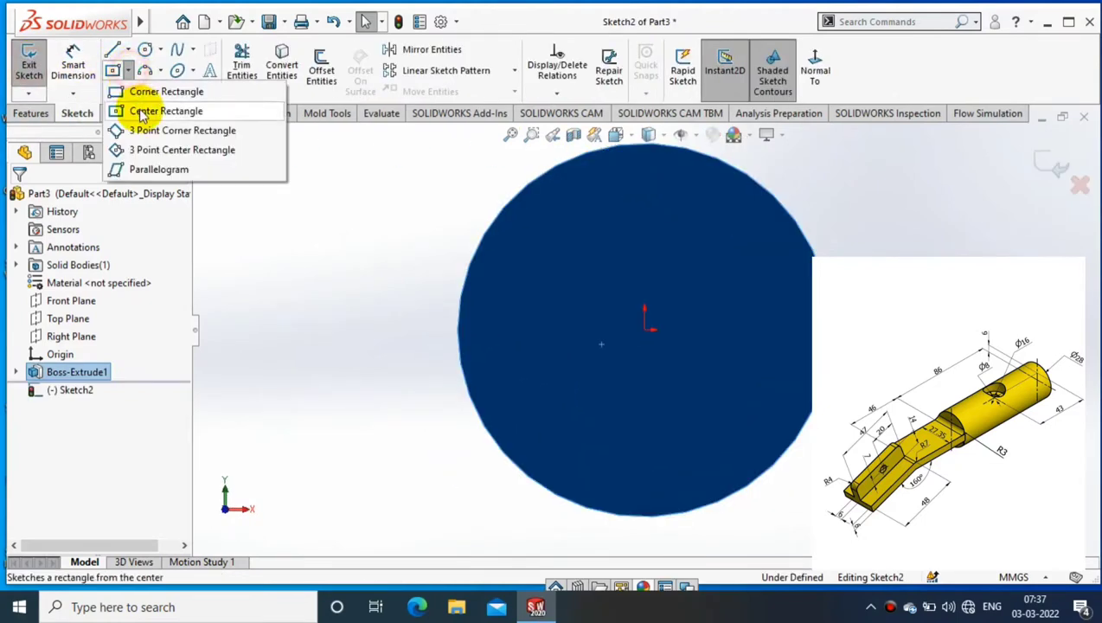
{"action": "left_click", "coordinate": [156, 108]}
{"action": "left_click", "coordinate": [644, 329]}
{"action": "left_click", "coordinate": [812, 372]}
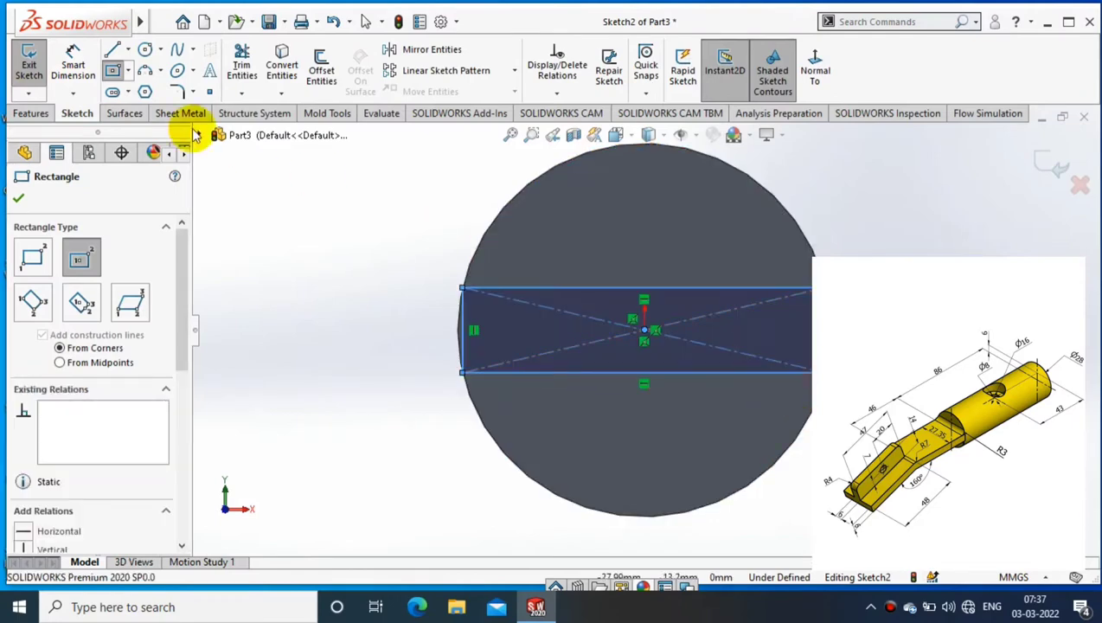
{"action": "left_click", "coordinate": [74, 65]}
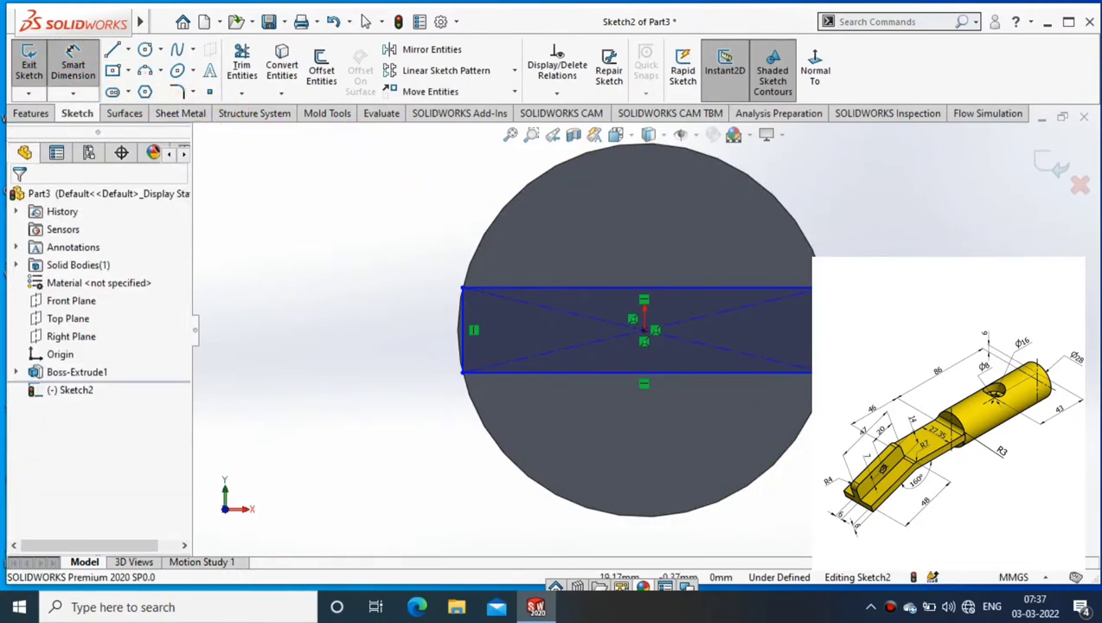
{"action": "key", "text": "Return"}
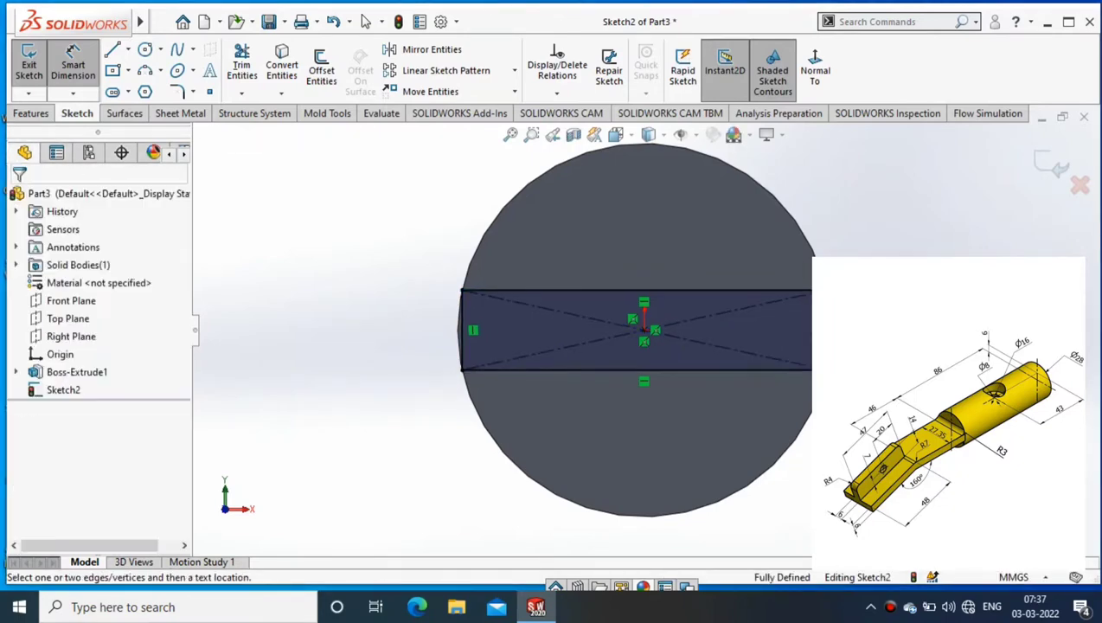
Extrude the rectangle 46 mm into a tab and switch to isometric view
{"action": "left_click", "coordinate": [31, 113]}
{"action": "left_click", "coordinate": [39, 69]}
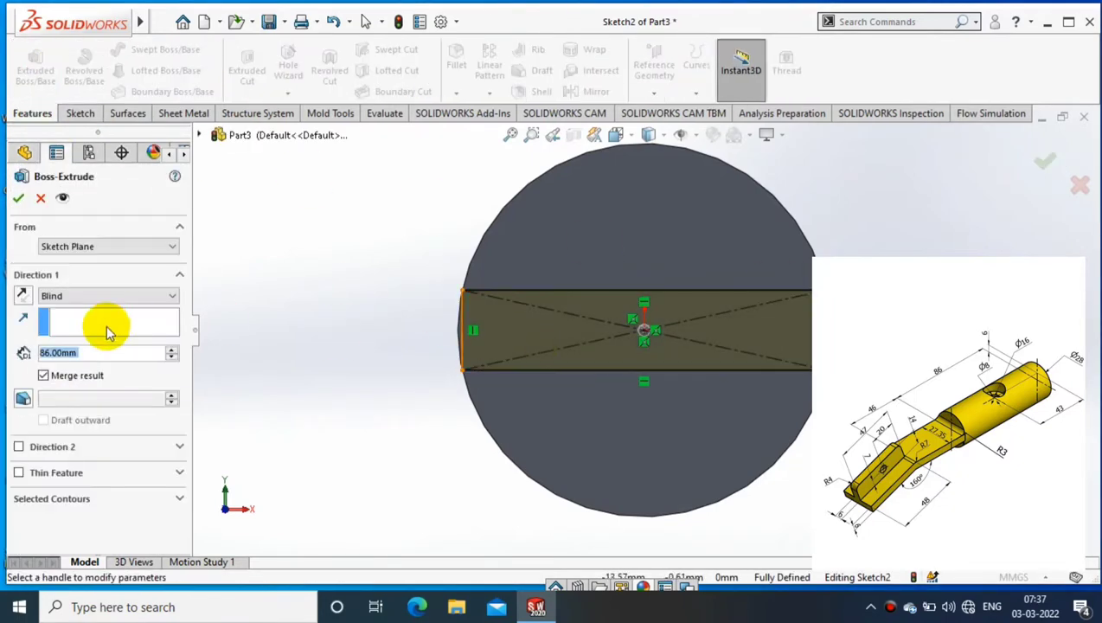
{"action": "type", "text": "40"}
{"action": "left_click", "coordinate": [18, 197]}
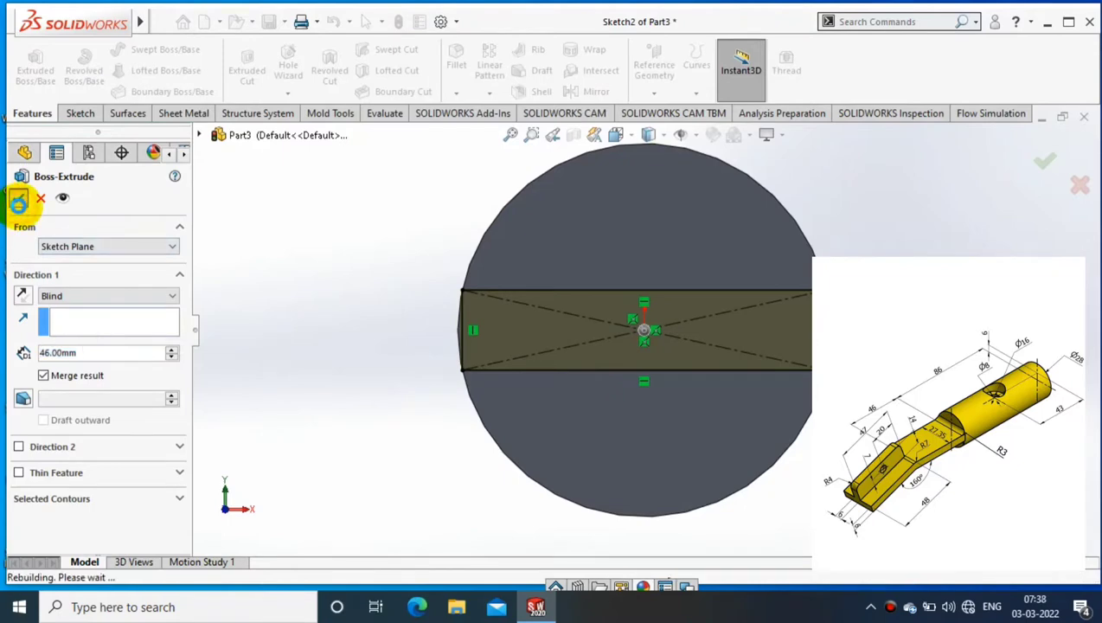
{"action": "key", "text": "ctrl+7"}
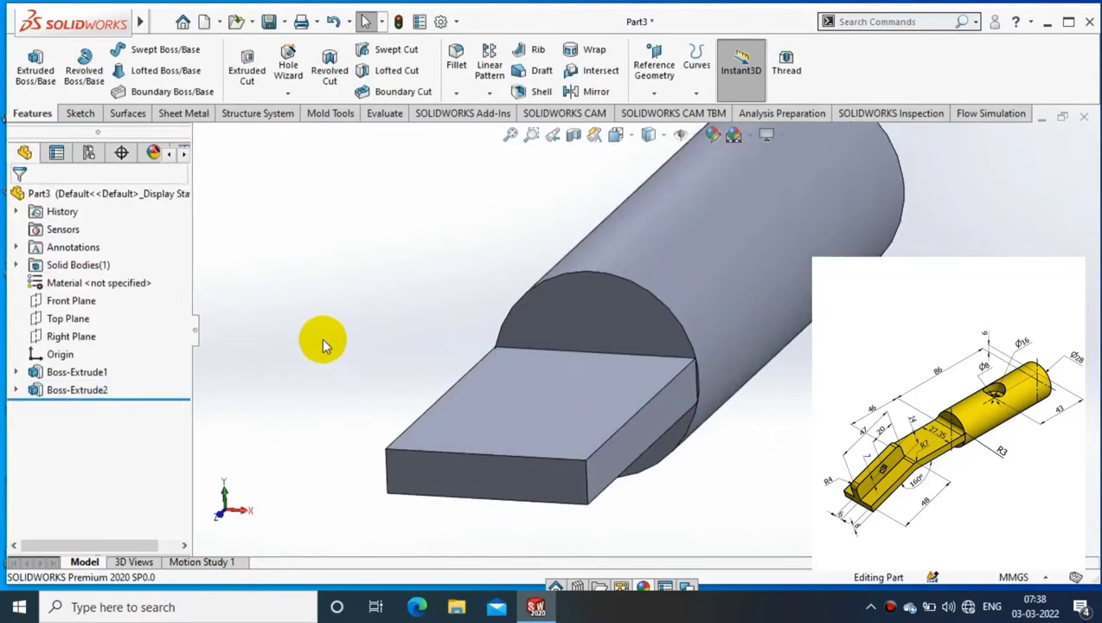
Sketch a closed slanted line profile on the tab's side face
{"action": "right_click", "coordinate": [644, 424]}
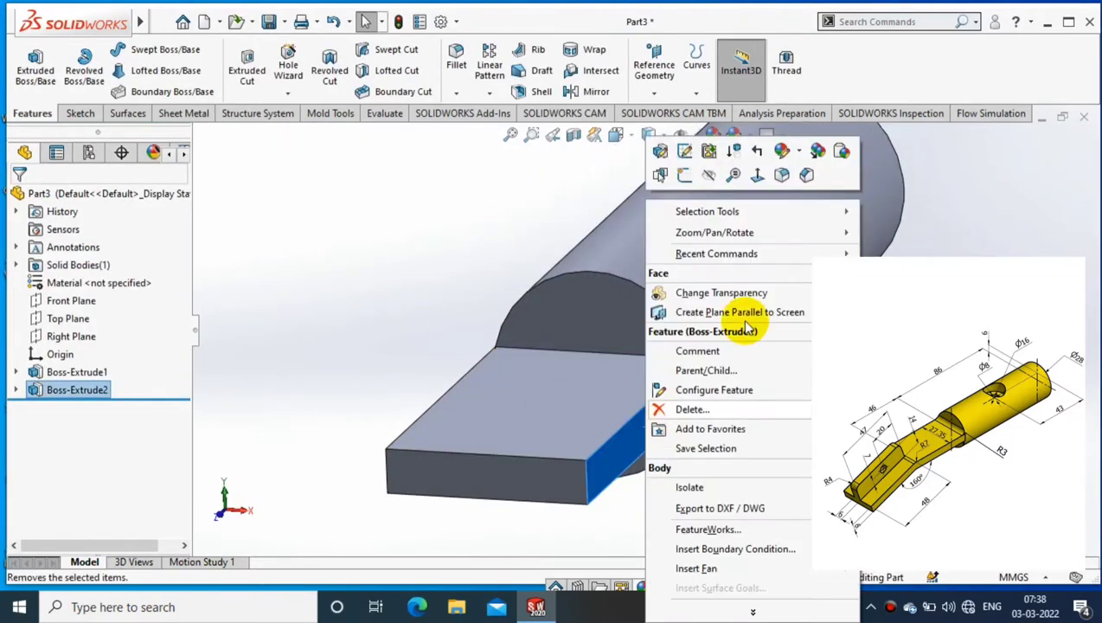
{"action": "left_click", "coordinate": [751, 183]}
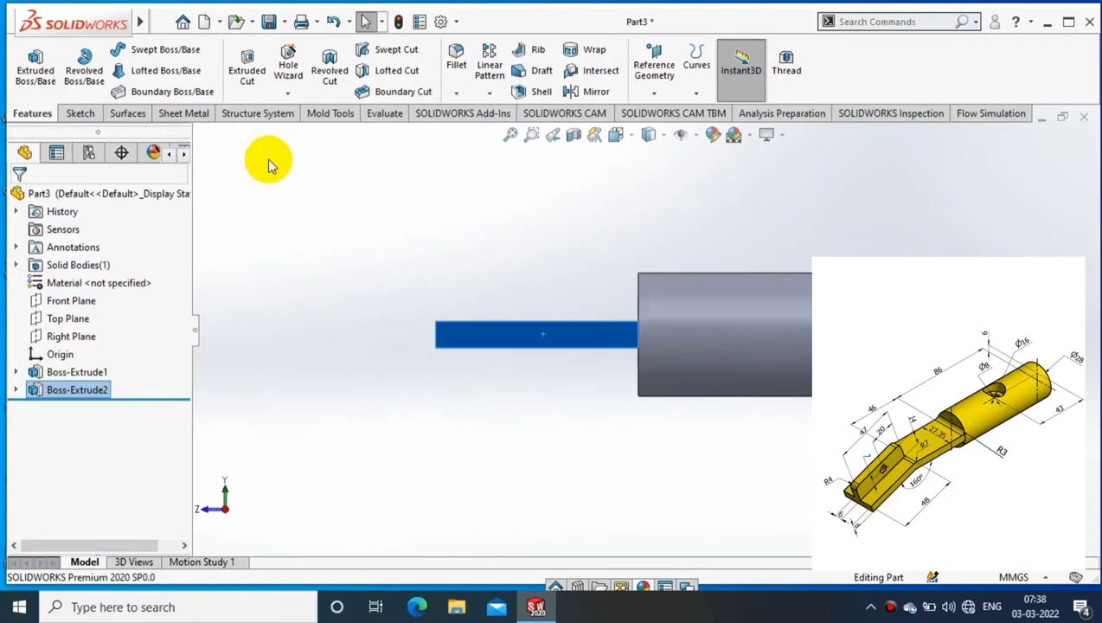
{"action": "left_click", "coordinate": [36, 70]}
{"action": "left_click", "coordinate": [113, 49]}
{"action": "left_click", "coordinate": [438, 327]}
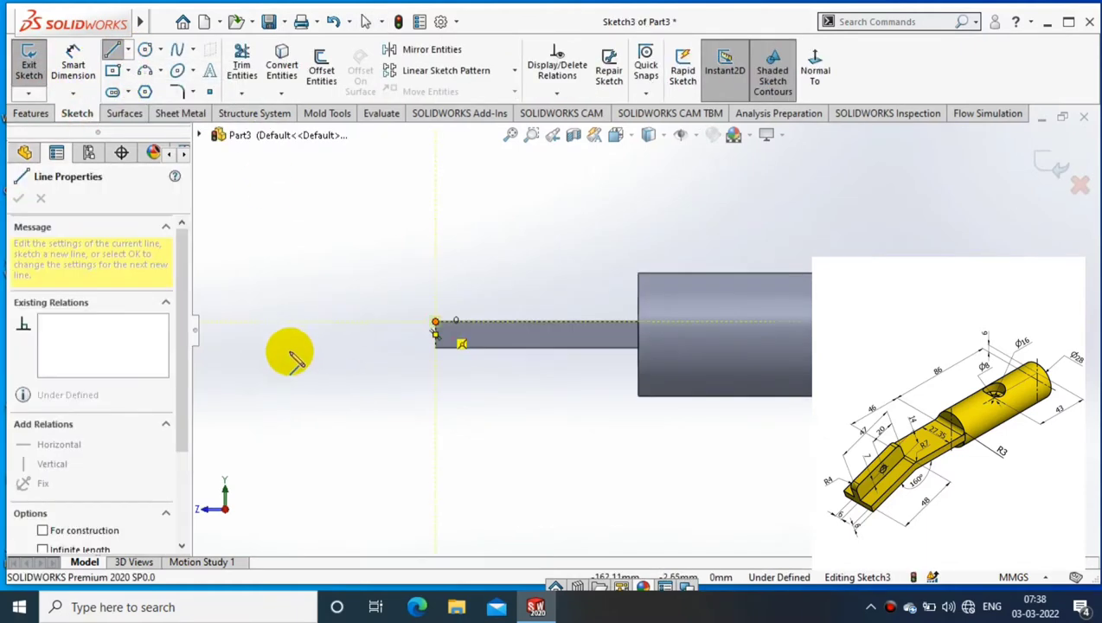
{"action": "left_click", "coordinate": [225, 378]}
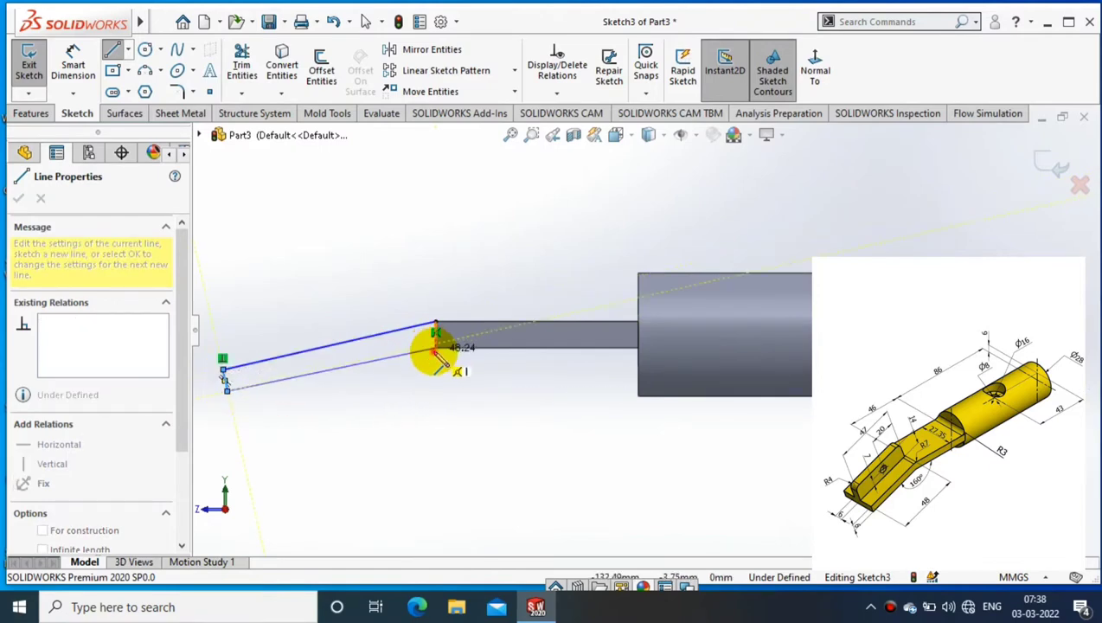
{"action": "left_click", "coordinate": [442, 349]}
{"action": "left_click", "coordinate": [435, 326]}
Dimension the profile's short end edge to 6 mm thickness
{"action": "left_click", "coordinate": [73, 63]}
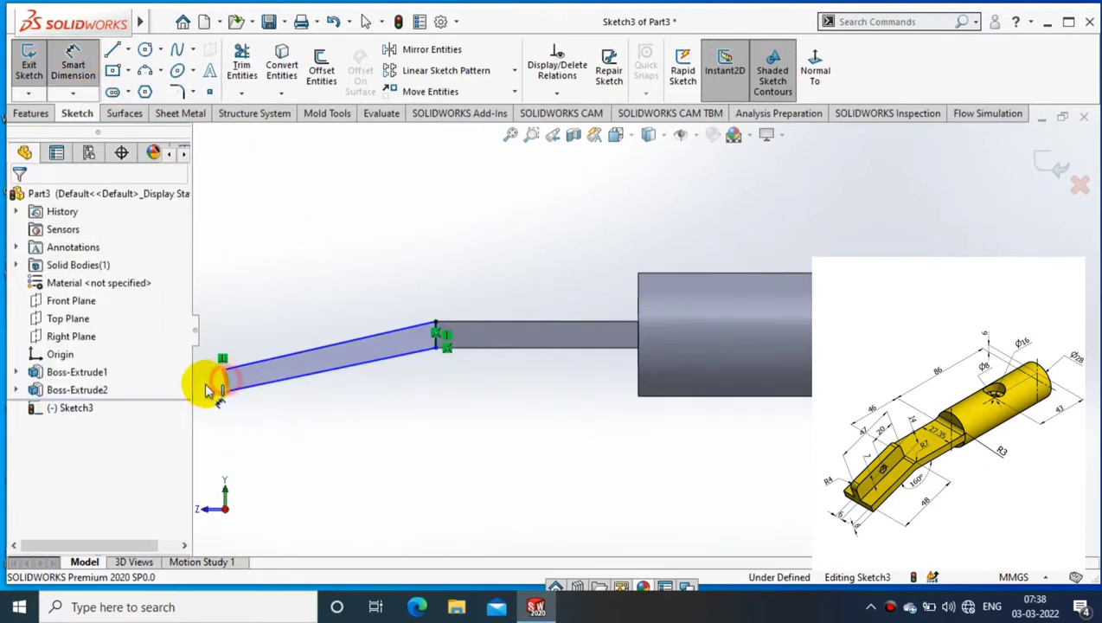
{"action": "left_click", "coordinate": [212, 384]}
{"action": "middle_click_drag", "start_coordinate": [206, 383], "coordinate": [554, 315], "text": "ctrl"}
{"action": "left_click", "coordinate": [545, 335]}
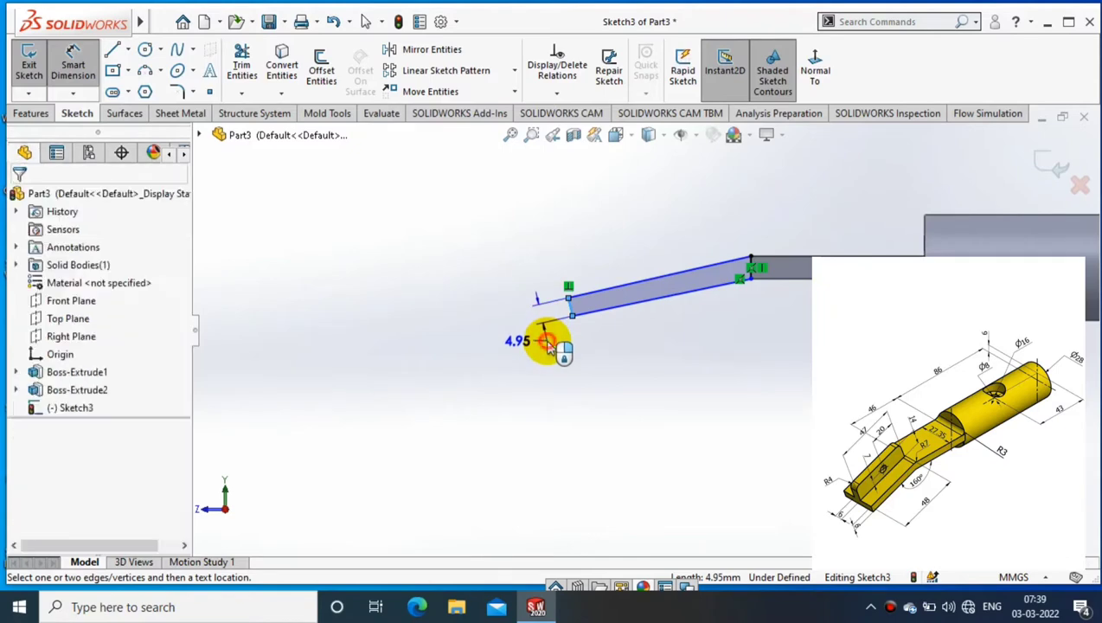
{"action": "type", "text": "6"}
{"action": "key", "text": "Return"}
{"action": "scroll", "coordinate": [638, 346], "scroll_direction": "up", "scroll_amount": 1}
{"action": "scroll", "coordinate": [765, 293], "scroll_direction": "down", "scroll_amount": 2}
{"action": "key", "text": "Escape"}
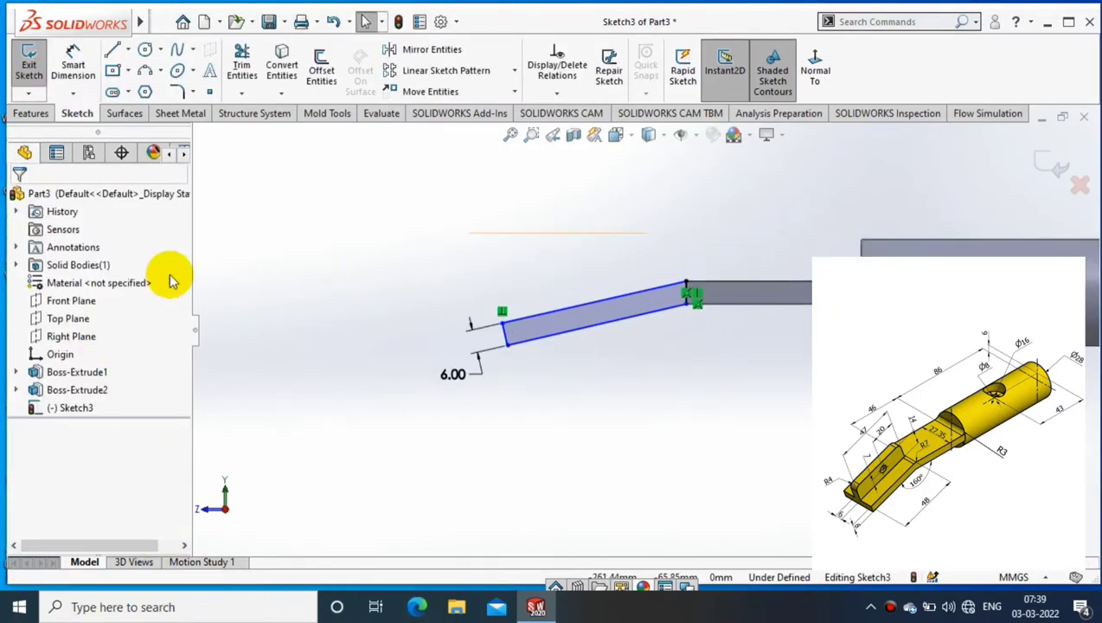
Dimension the profile's long bottom edge to 48 mm
{"action": "left_click", "coordinate": [73, 61]}
{"action": "left_click", "coordinate": [573, 344]}
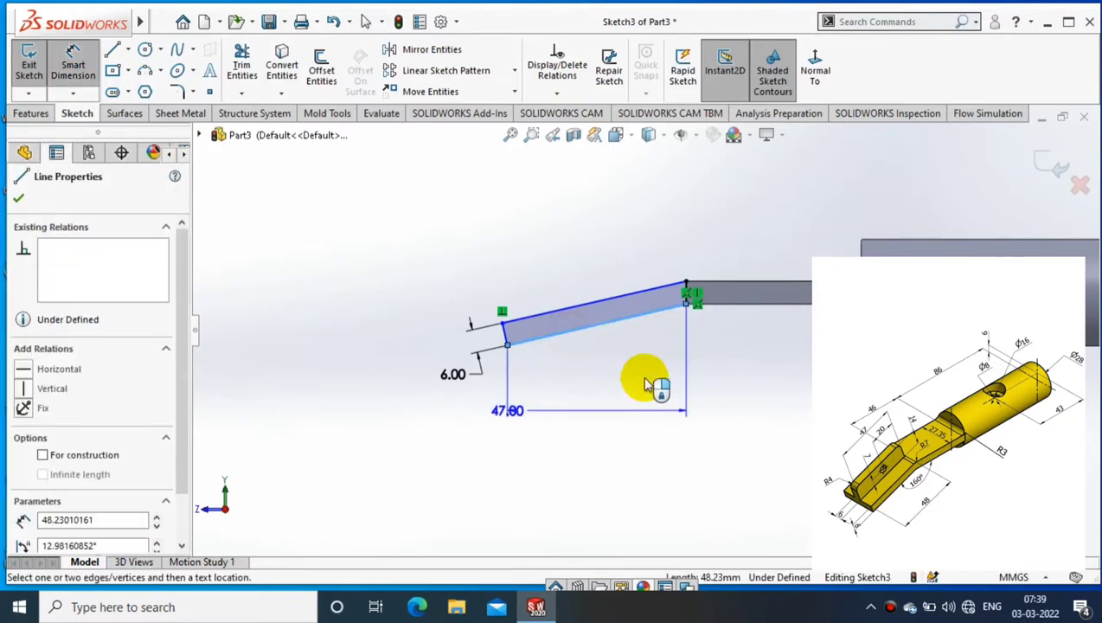
{"action": "left_click", "coordinate": [746, 368]}
{"action": "type", "text": "48"}
{"action": "key", "text": "Return"}
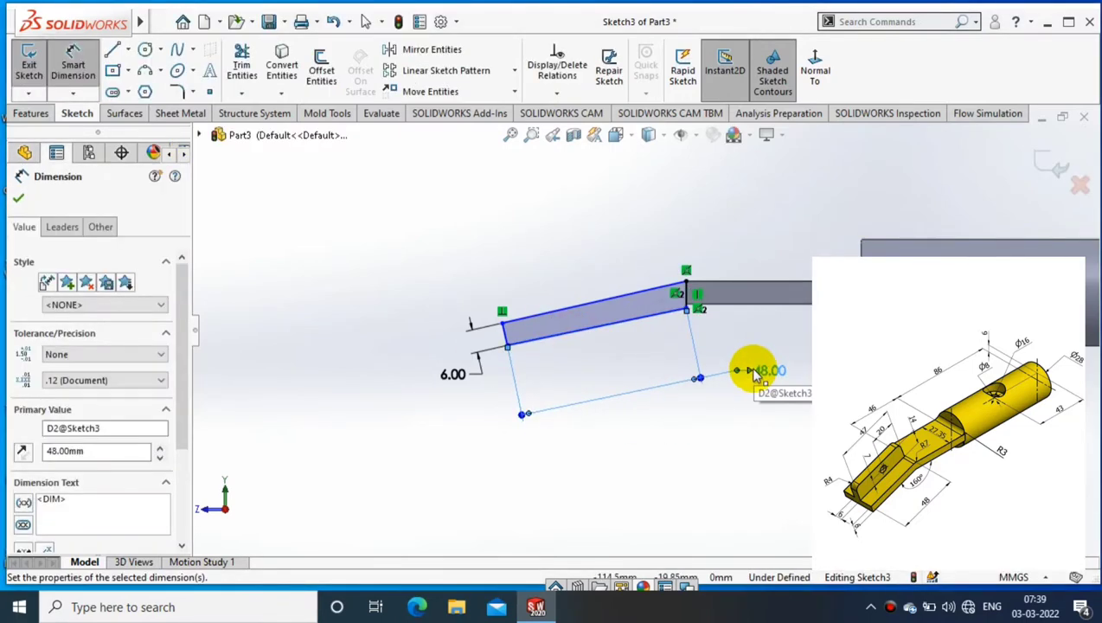
{"action": "key", "text": "Escape"}
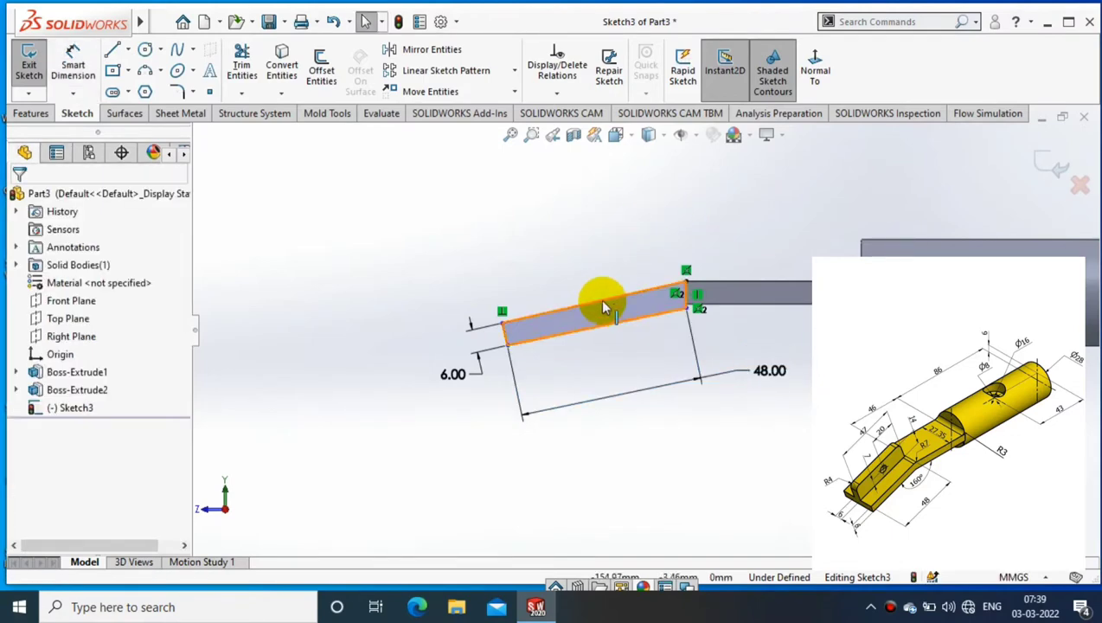
Make the two long profile lines parallel and set the bend angle to 160°
{"action": "left_click", "coordinate": [598, 303]}
{"action": "left_click", "coordinate": [583, 332], "text": "ctrl"}
{"action": "left_click", "coordinate": [39, 537]}
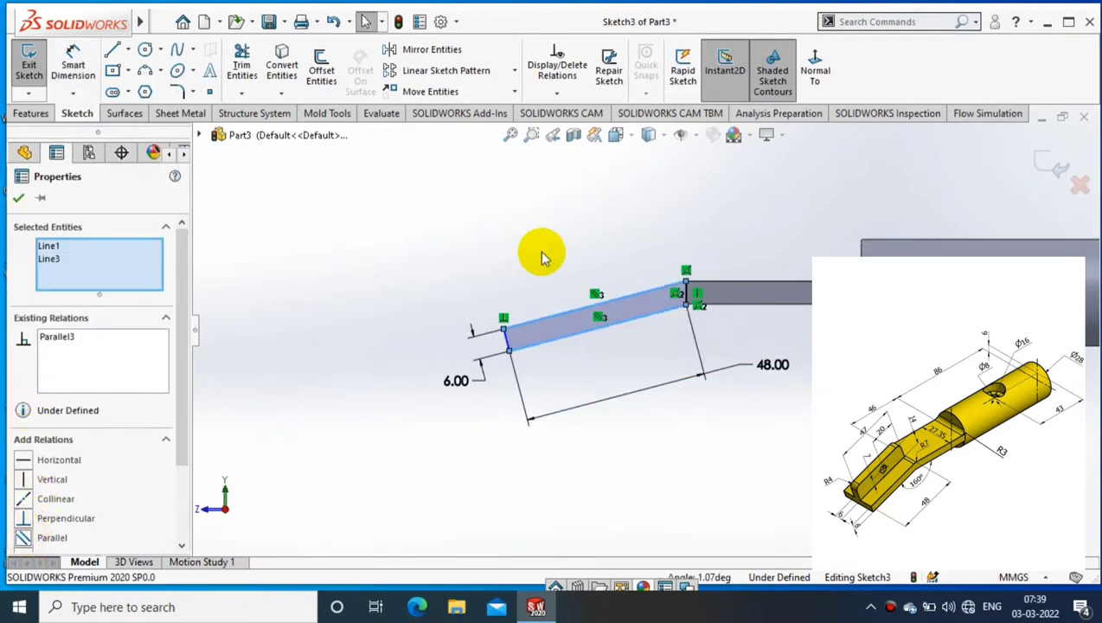
{"action": "left_click", "coordinate": [545, 247]}
{"action": "left_click", "coordinate": [73, 68]}
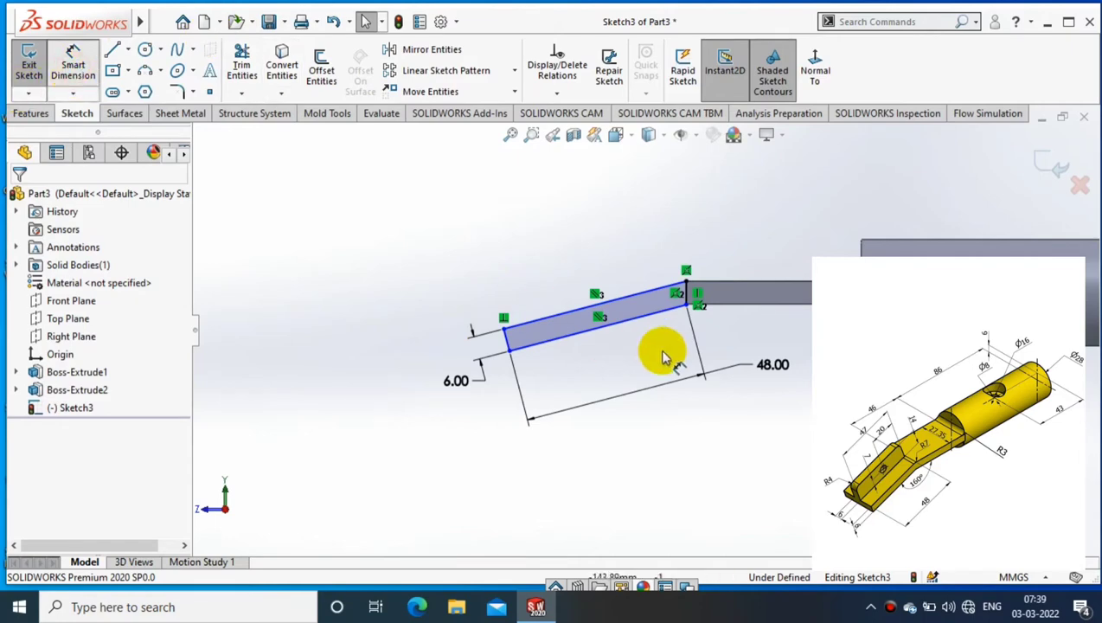
{"action": "left_click", "coordinate": [736, 323]}
{"action": "left_click", "coordinate": [726, 281]}
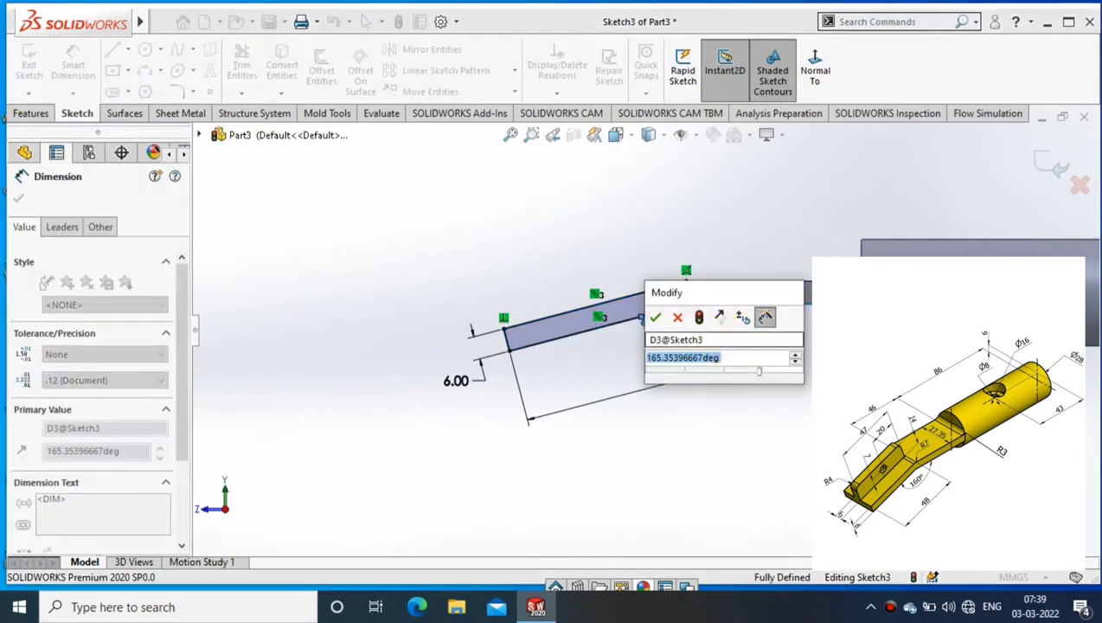
{"action": "type", "text": "160"}
{"action": "key", "text": "Return"}
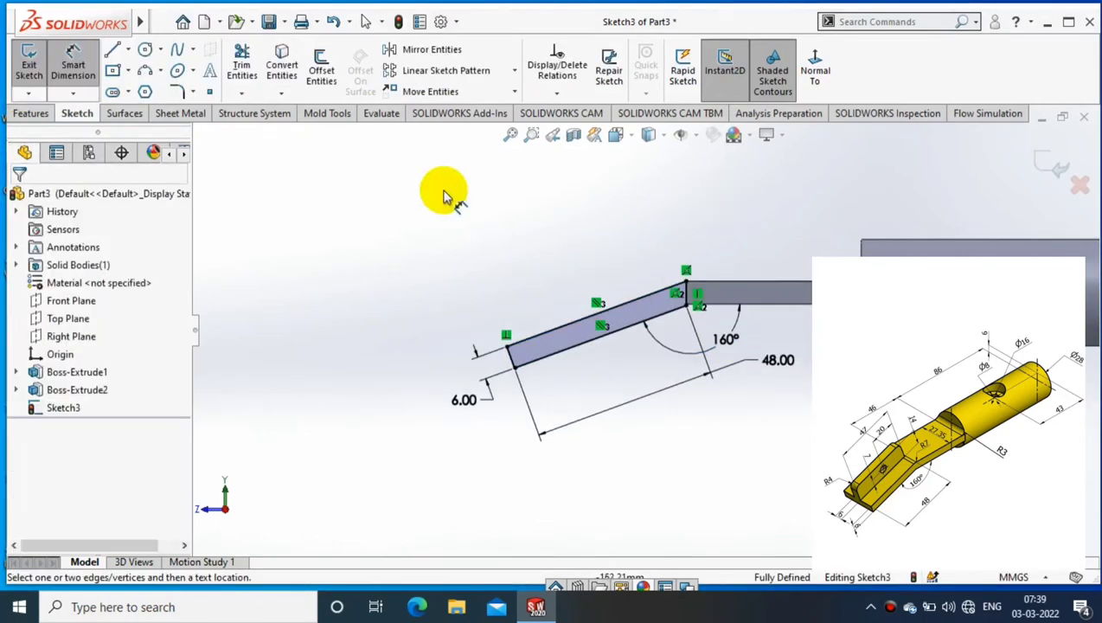
Extrude the bent profile Up To Surface, ending at the tab's opposite side face
{"action": "left_click", "coordinate": [31, 114]}
{"action": "left_click", "coordinate": [34, 69]}
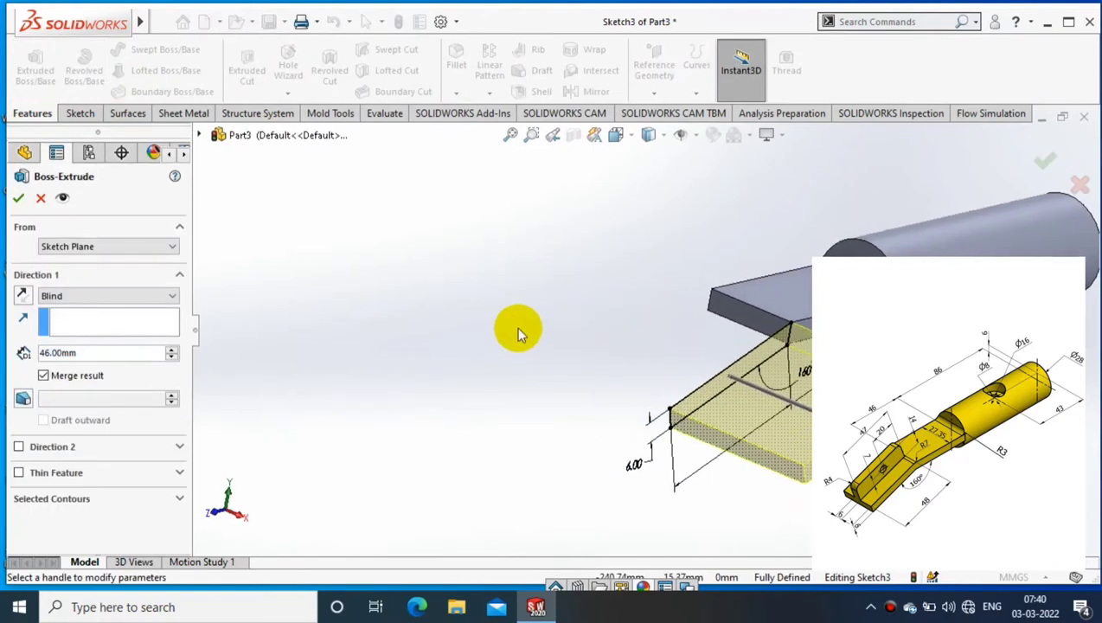
{"action": "left_click", "coordinate": [86, 295]}
{"action": "left_click", "coordinate": [69, 316]}
{"action": "middle_click_drag", "start_coordinate": [470, 291], "coordinate": [803, 440]}
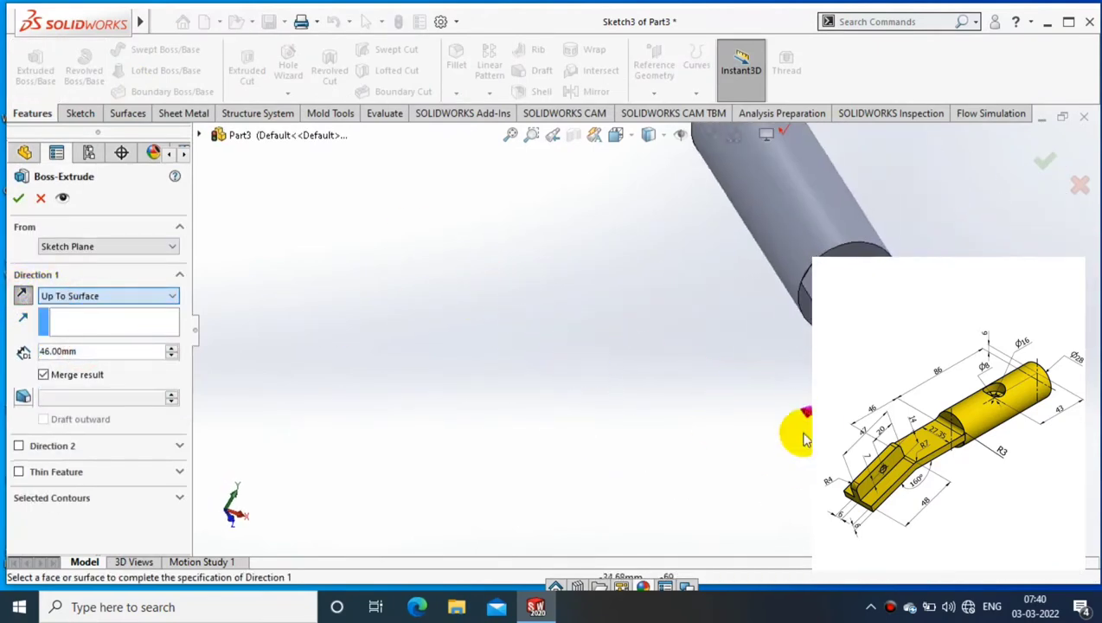
{"action": "left_click", "coordinate": [802, 440]}
{"action": "scroll", "coordinate": [533, 347], "scroll_direction": "up", "scroll_amount": 3}
{"action": "scroll", "coordinate": [533, 347], "scroll_direction": "up", "scroll_amount": 2}
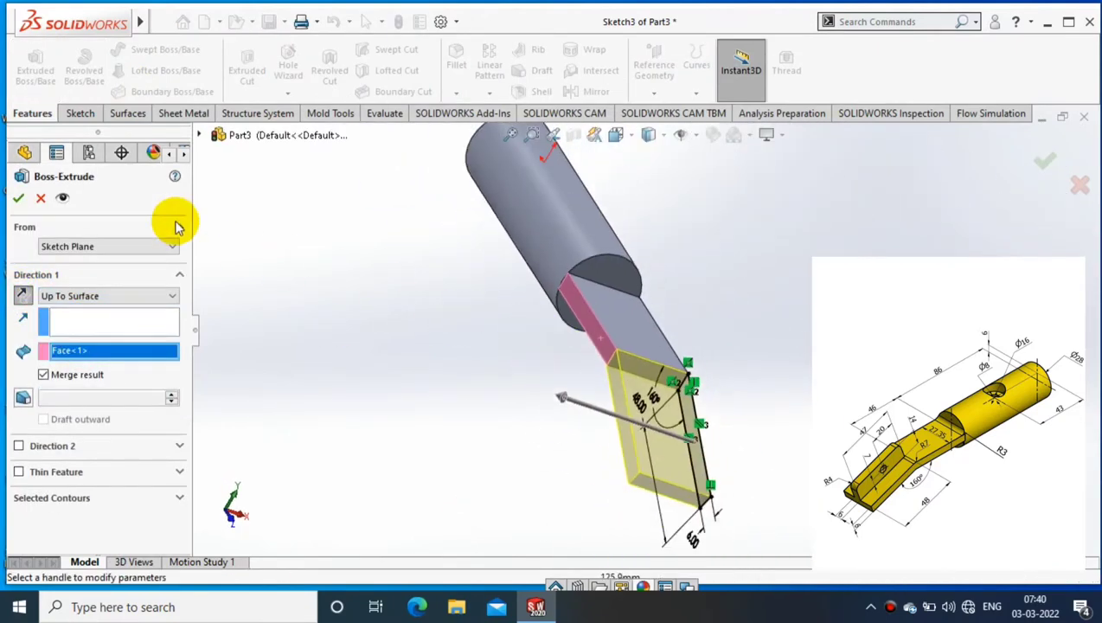
{"action": "left_click", "coordinate": [18, 197]}
{"action": "middle_click_drag", "start_coordinate": [735, 284], "coordinate": [723, 275]}
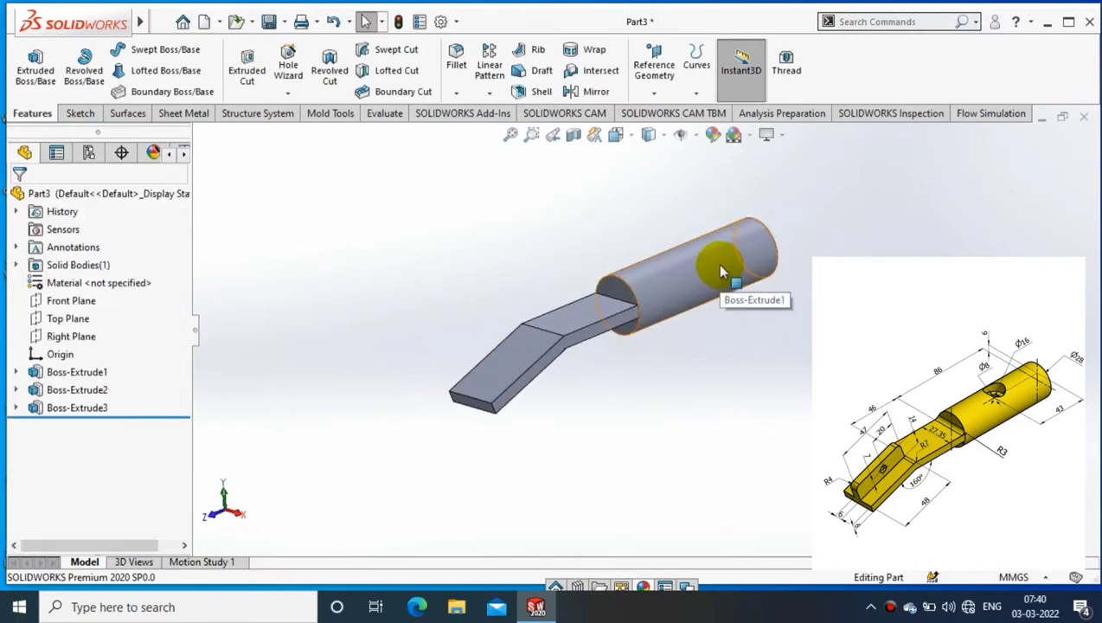
Fillet the two tab edges where they meet the barrel at 3 mm
{"action": "middle_click_drag", "start_coordinate": [722, 273], "coordinate": [811, 270]}
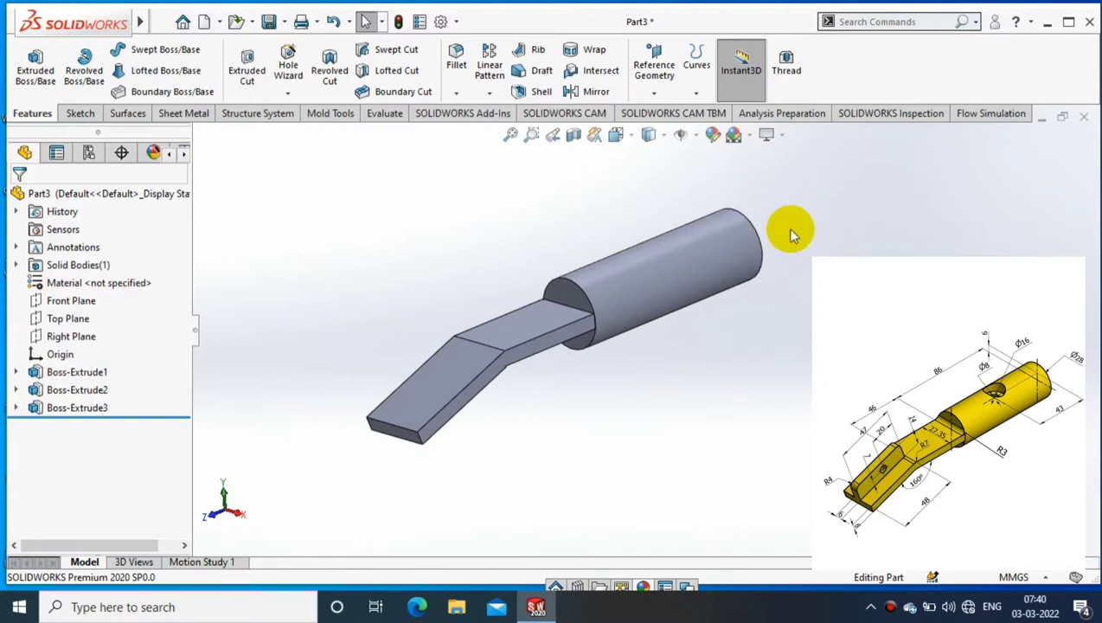
{"action": "left_click", "coordinate": [455, 63]}
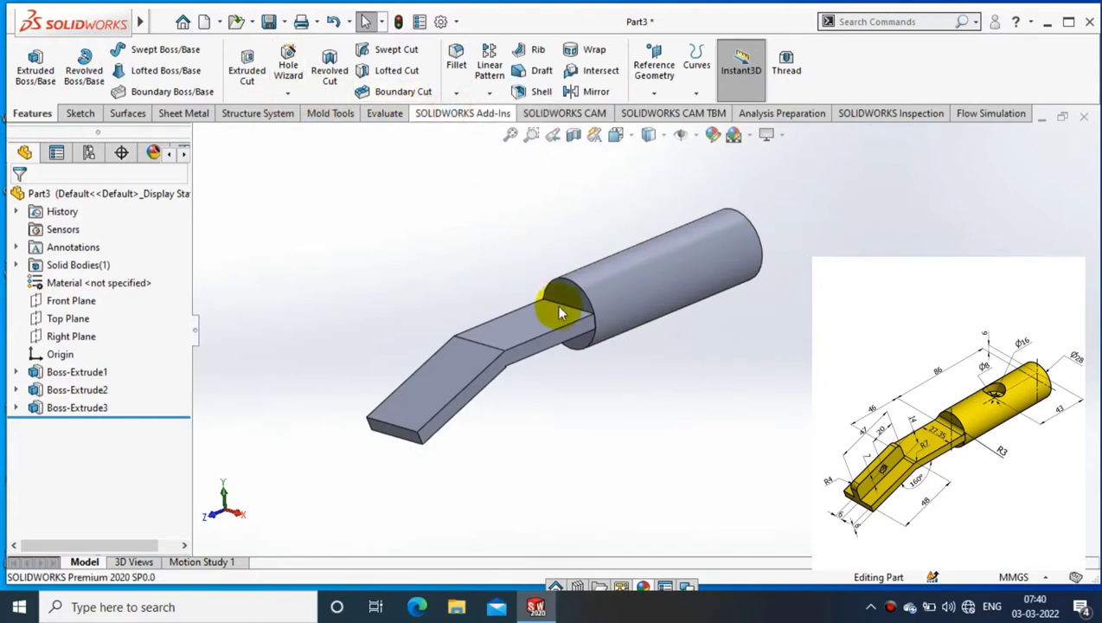
{"action": "left_click", "coordinate": [572, 317]}
{"action": "middle_click_drag", "start_coordinate": [590, 337], "coordinate": [572, 327]}
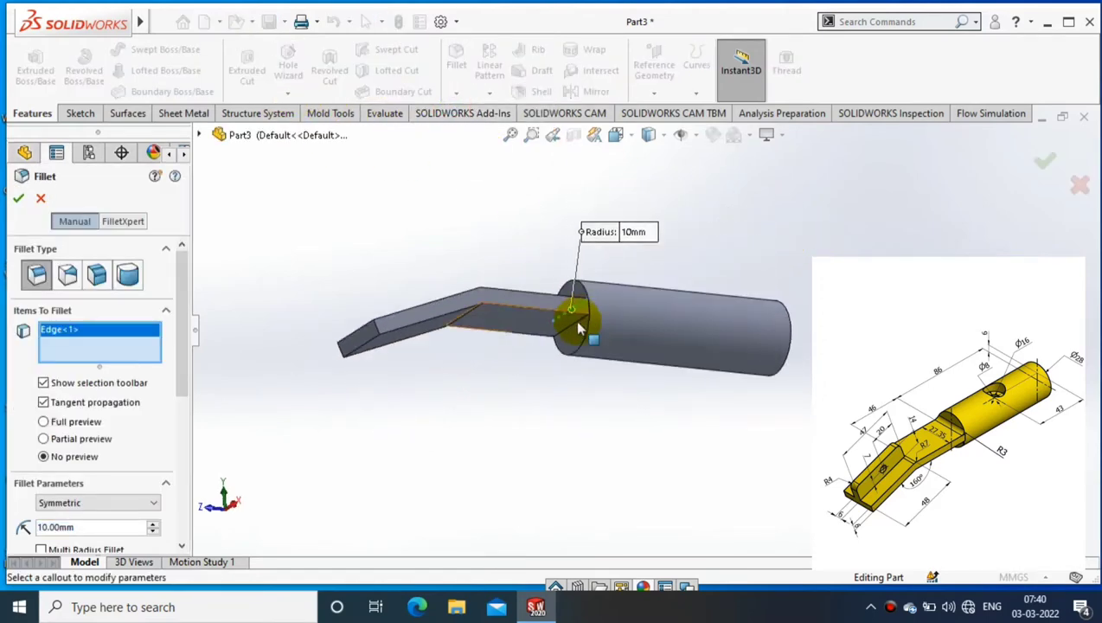
{"action": "left_click", "coordinate": [536, 305]}
{"action": "type", "text": "3"}
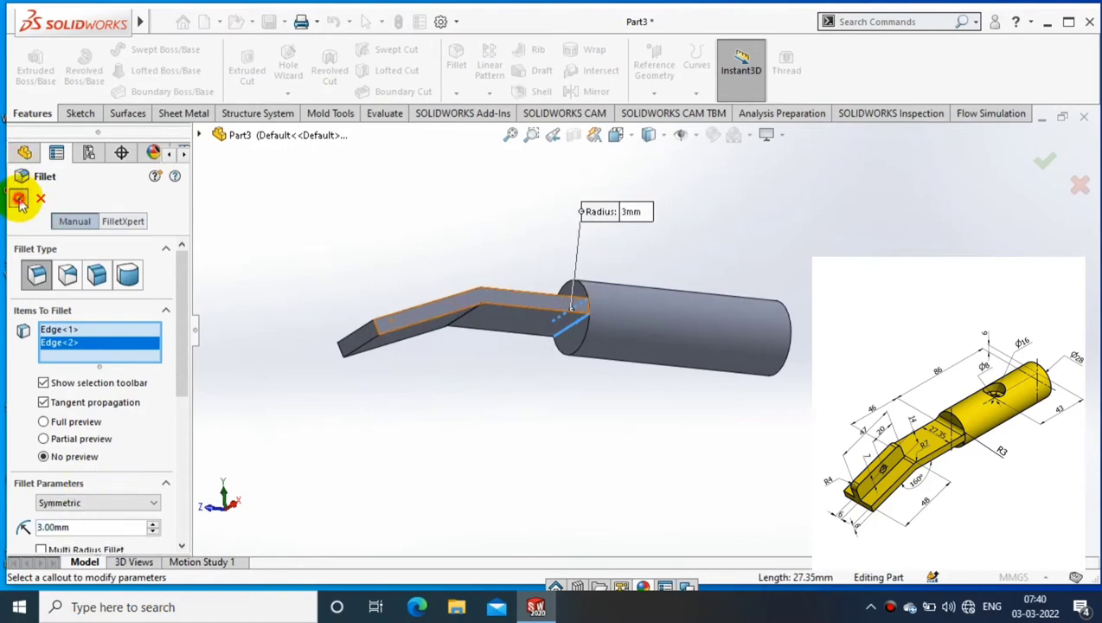
{"action": "mouse_move", "coordinate": [512, 262]}
{"action": "middle_mouse_down"}
{"action": "mouse_move", "coordinate": [523, 356]}
{"action": "mouse_move", "coordinate": [472, 265]}
{"action": "mouse_move", "coordinate": [448, 344]}
{"action": "middle_mouse_up"}
Fillet the two bend edges with a 7 mm radius
{"action": "key", "text": "Return"}
{"action": "left_click", "coordinate": [484, 350]}
{"action": "left_click", "coordinate": [437, 313]}
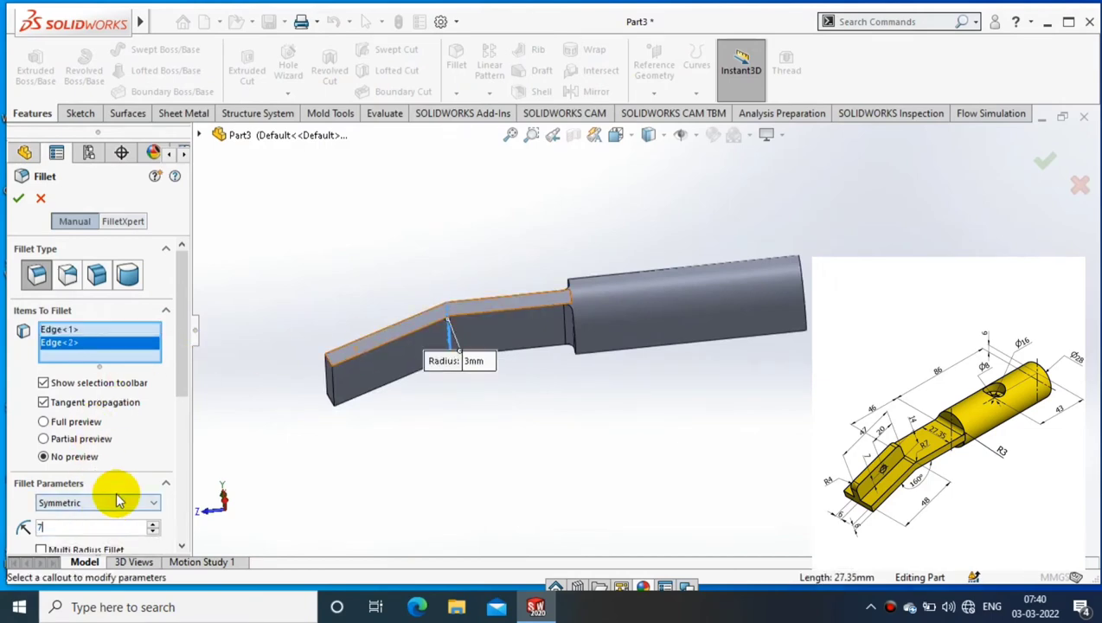
{"action": "type", "text": "7"}
{"action": "key", "text": "Return"}
{"action": "mouse_move", "coordinate": [458, 275]}
{"action": "middle_mouse_down"}
{"action": "mouse_move", "coordinate": [492, 490]}
{"action": "mouse_move", "coordinate": [508, 269]}
{"action": "middle_mouse_up"}
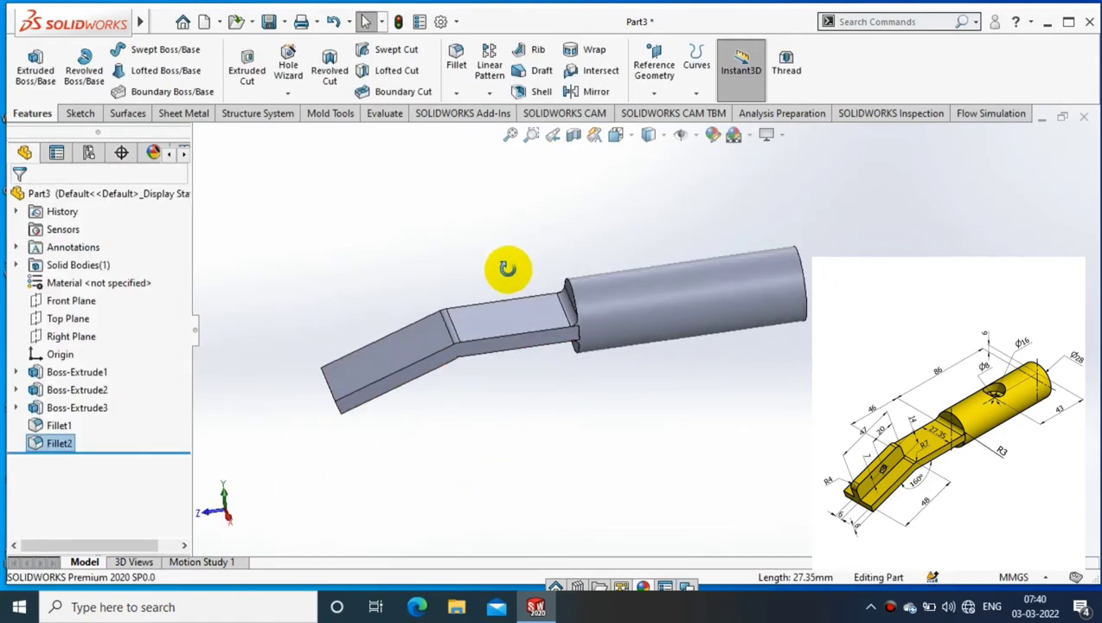
Sketch a corner rectangle on the tab's end face, viewed normal to it
{"action": "right_click", "coordinate": [385, 327]}
{"action": "left_click", "coordinate": [505, 152]}
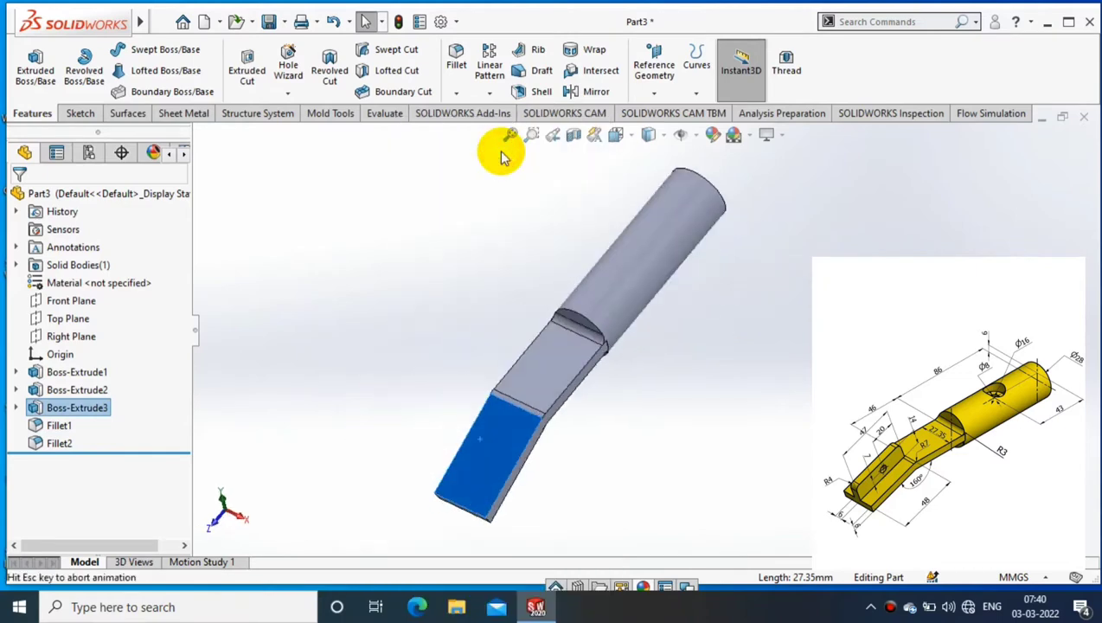
{"action": "left_click", "coordinate": [74, 115]}
{"action": "left_click", "coordinate": [29, 64]}
{"action": "left_click", "coordinate": [112, 70]}
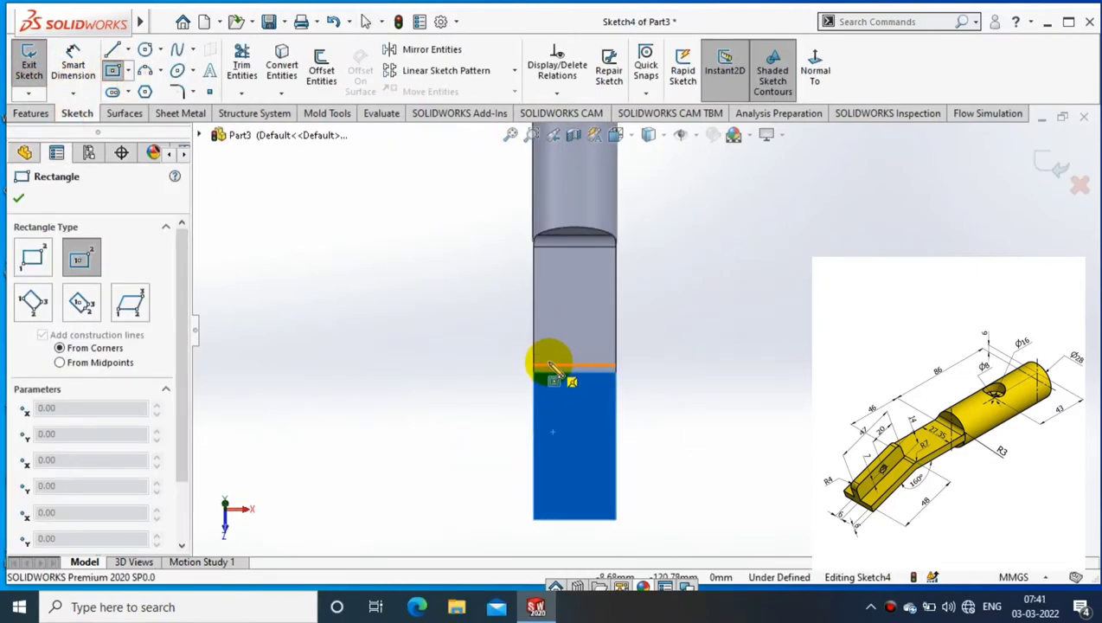
{"action": "left_click", "coordinate": [563, 394]}
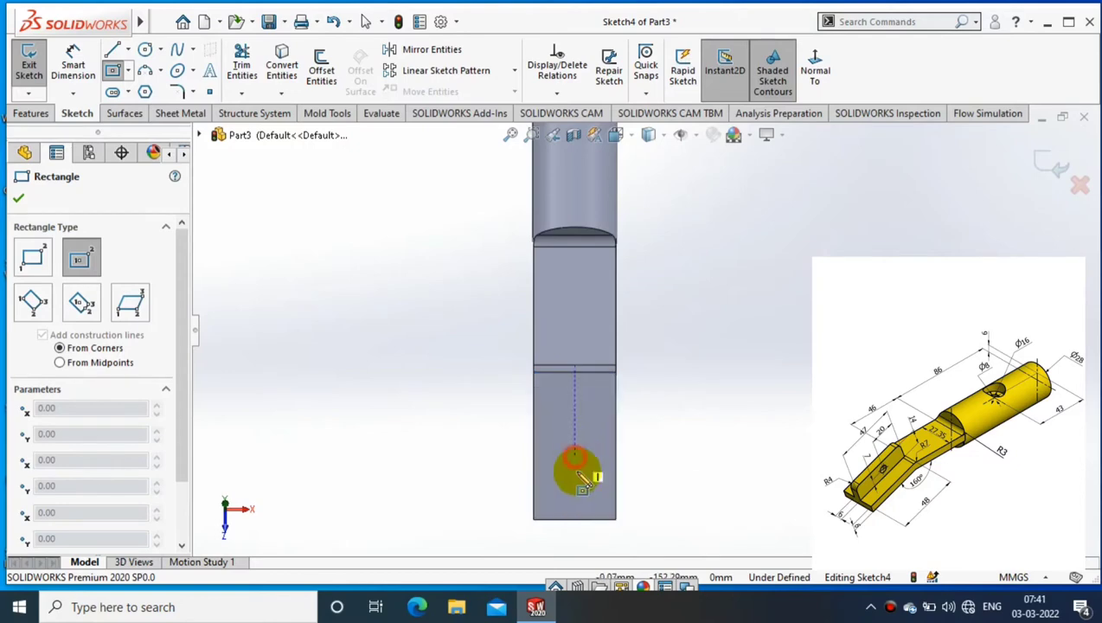
{"action": "left_click", "coordinate": [588, 522]}
Dimension the rectangle 6 mm wide and 47 mm long
{"action": "left_click", "coordinate": [72, 65]}
{"action": "left_click", "coordinate": [574, 395]}
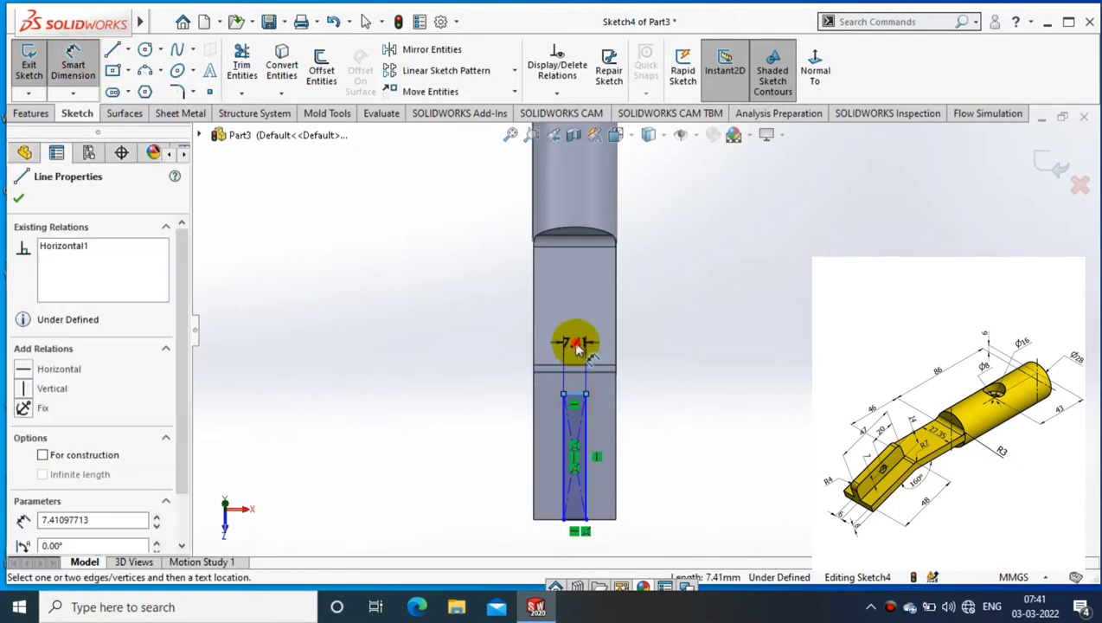
{"action": "left_click", "coordinate": [573, 340]}
{"action": "type", "text": "6"}
{"action": "key", "text": "Return"}
{"action": "left_click", "coordinate": [690, 430]}
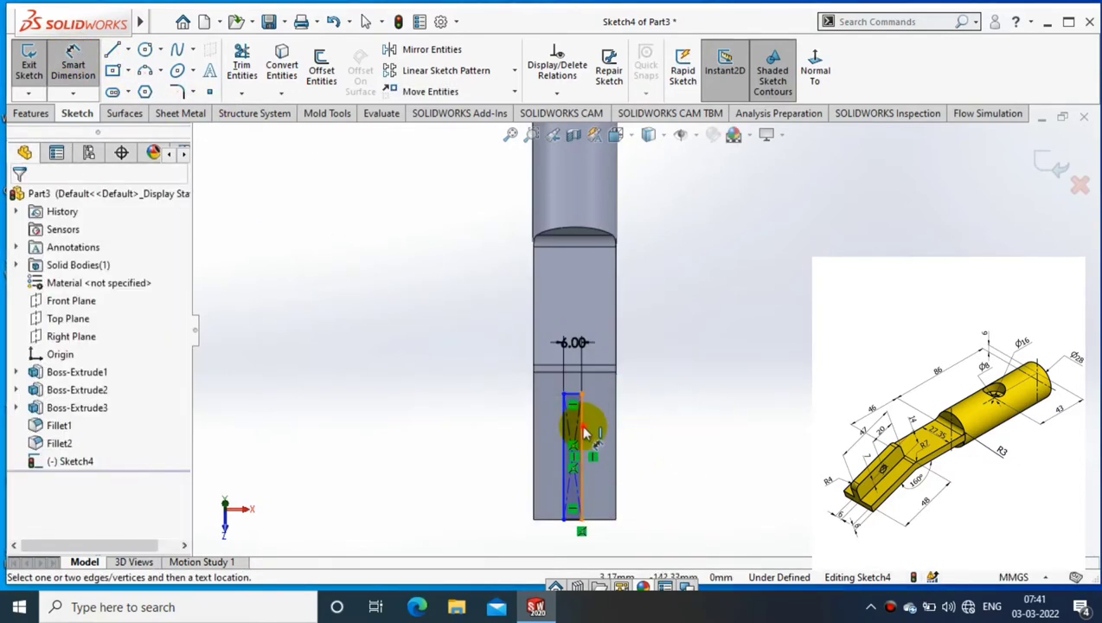
{"action": "left_click", "coordinate": [584, 433]}
{"action": "left_click", "coordinate": [658, 437]}
{"action": "type", "text": "47"}
{"action": "key", "text": "Return"}
{"action": "left_click", "coordinate": [773, 402]}
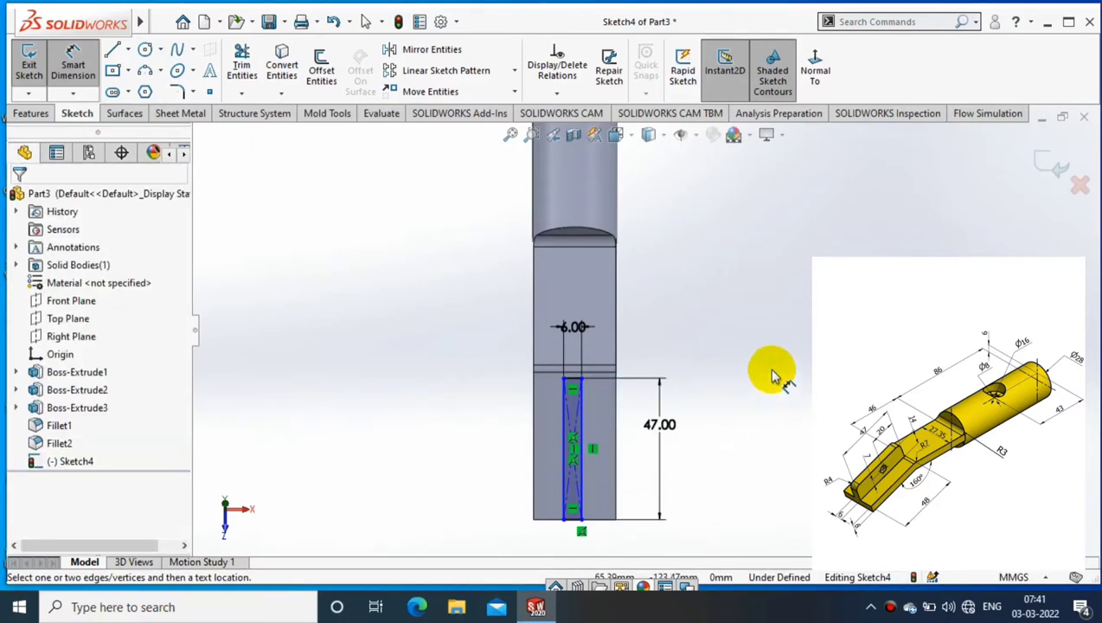
{"action": "scroll", "coordinate": [672, 302], "scroll_direction": "up", "scroll_amount": 2}
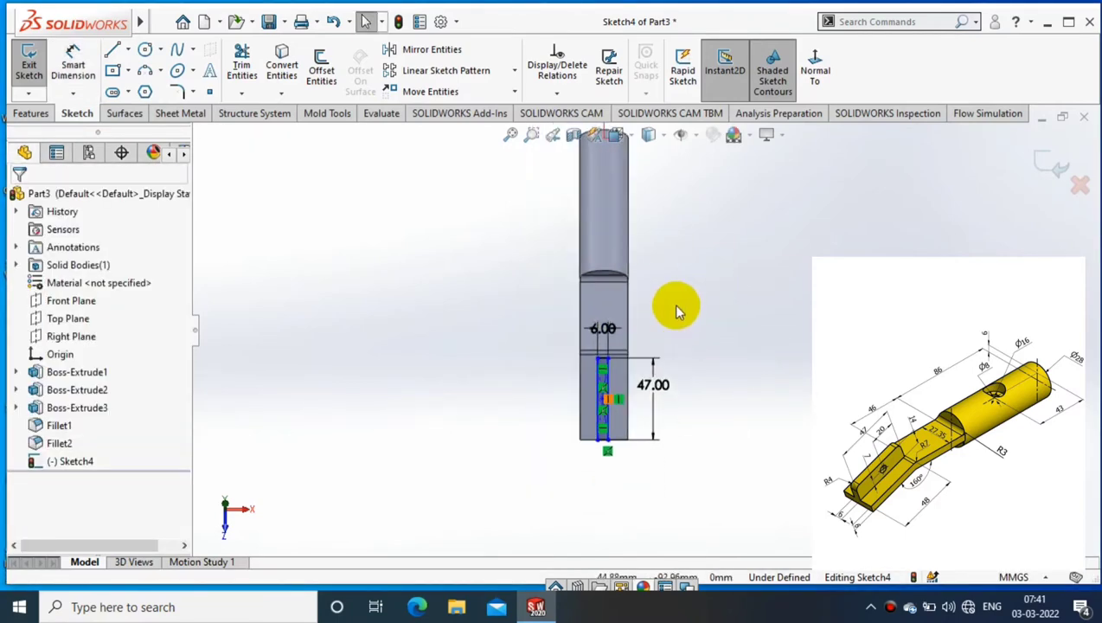
{"action": "middle_click_drag", "start_coordinate": [669, 363], "coordinate": [581, 410], "text": "ctrl"}
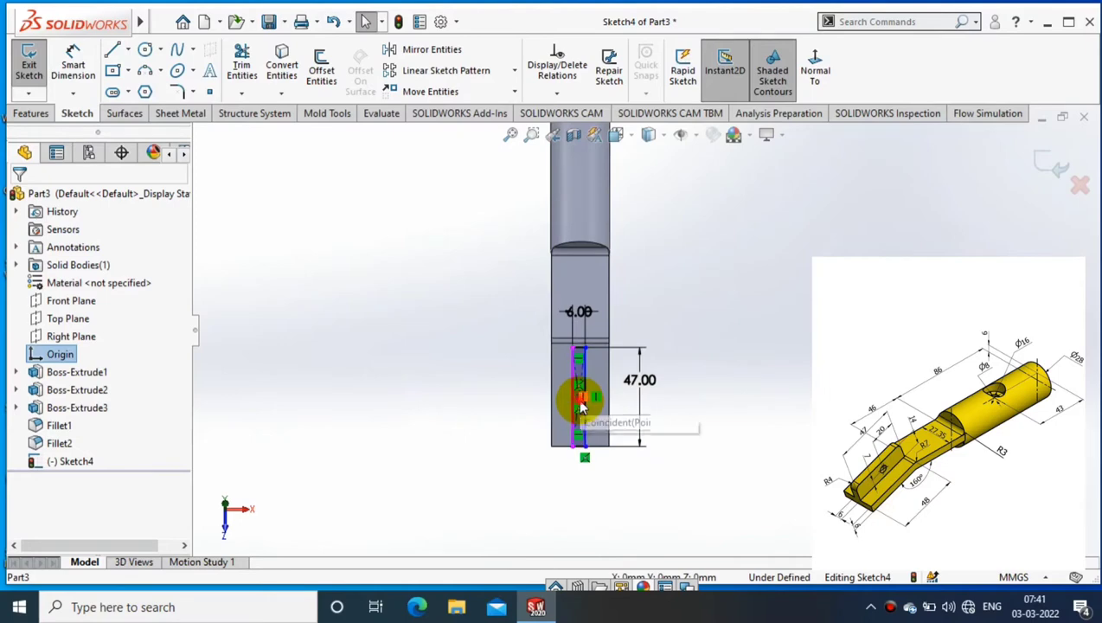
Add a Vertical relation between the rectangle's centre point and the origin
{"action": "left_click", "coordinate": [770, 433]}
{"action": "left_click", "coordinate": [551, 134]}
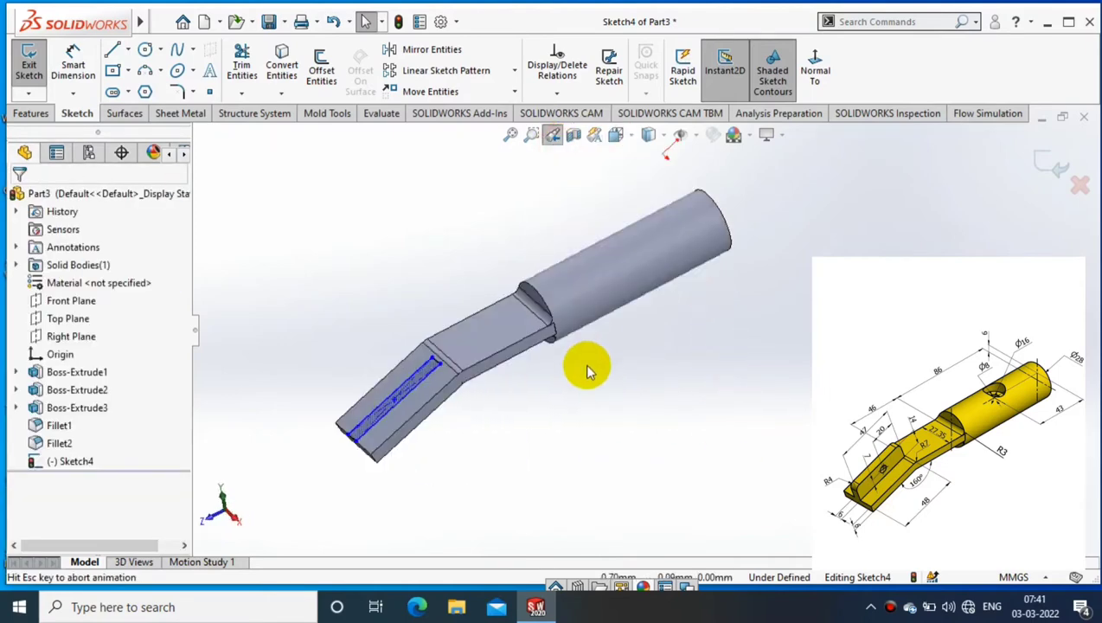
{"action": "middle_click_drag", "start_coordinate": [655, 431], "coordinate": [629, 396]}
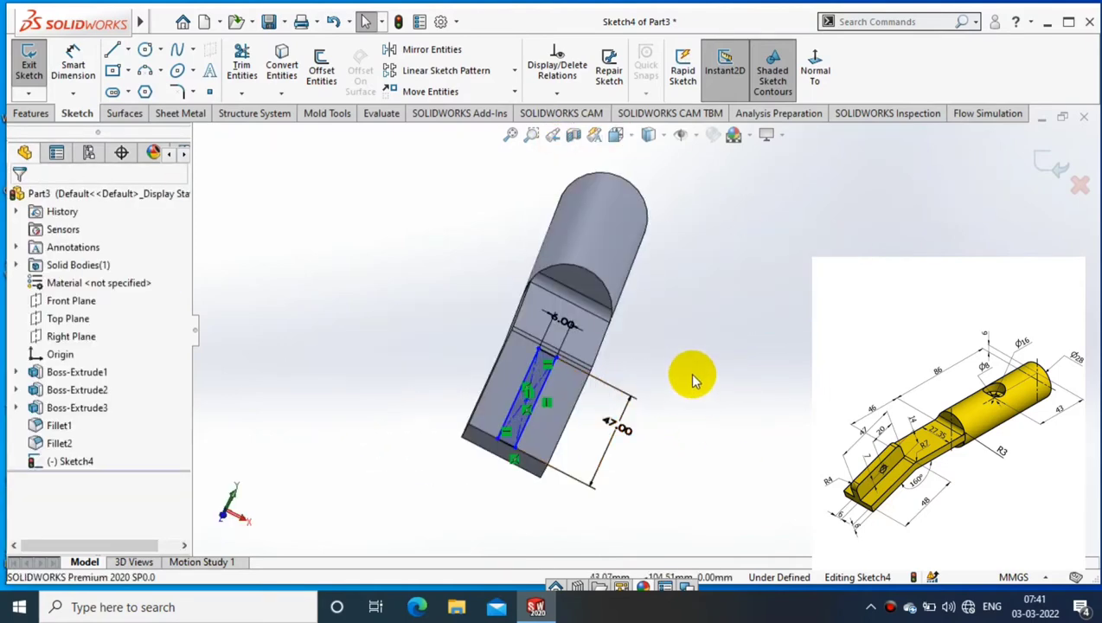
{"action": "middle_click_drag", "start_coordinate": [684, 290], "coordinate": [664, 313]}
{"action": "left_click", "coordinate": [814, 71]}
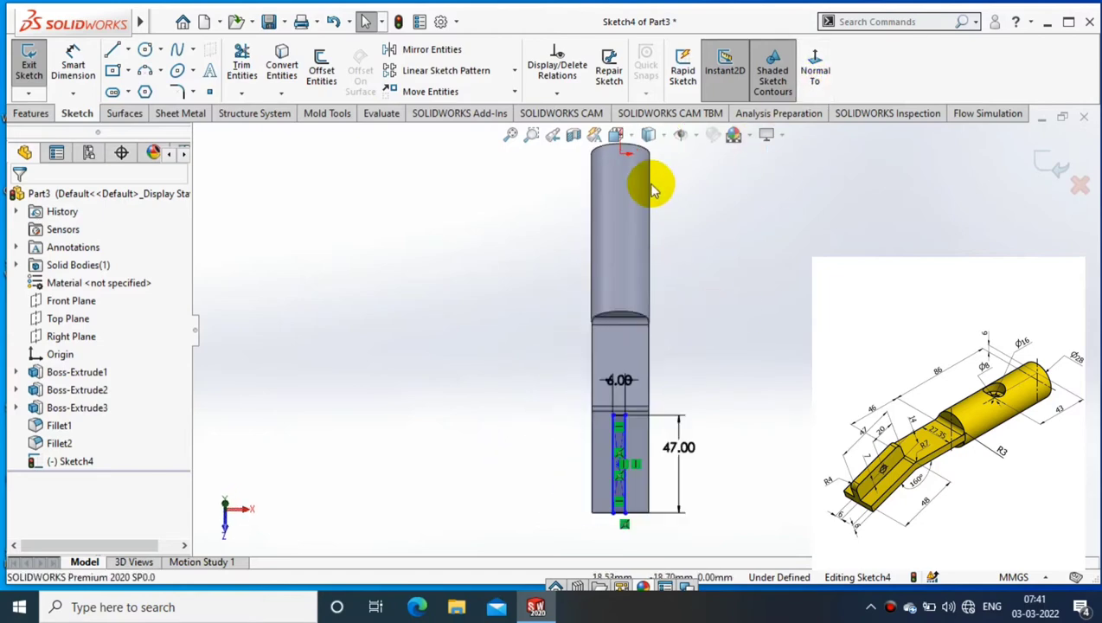
{"action": "scroll", "coordinate": [603, 516], "scroll_direction": "down", "scroll_amount": 2}
{"action": "scroll", "coordinate": [619, 412], "scroll_direction": "down", "scroll_amount": 3}
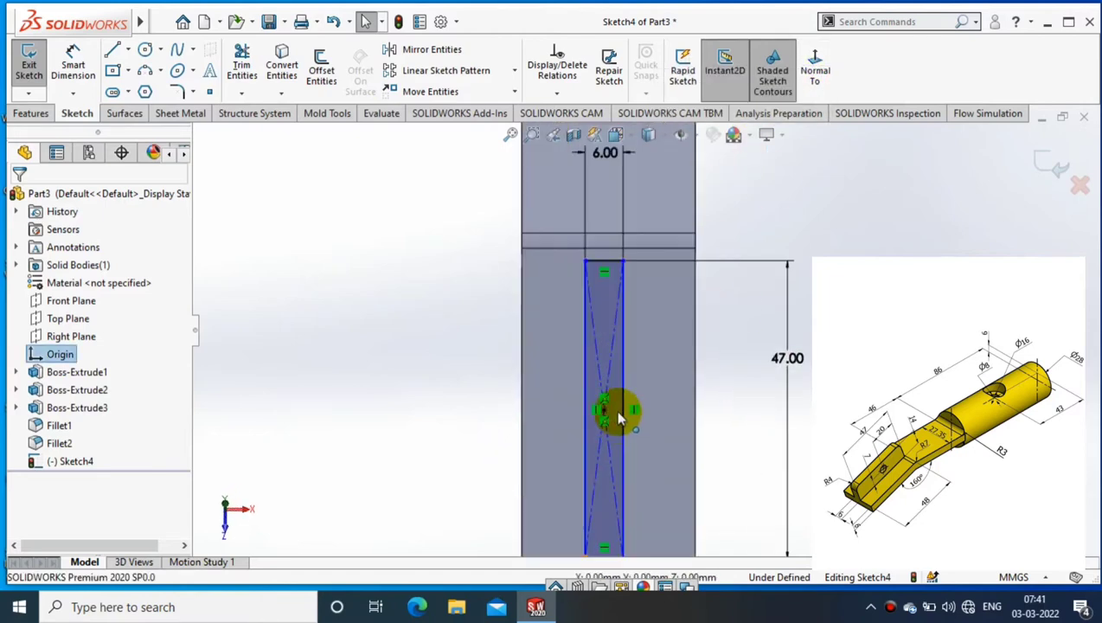
{"action": "scroll", "coordinate": [600, 400], "scroll_direction": "down", "scroll_amount": 2}
{"action": "left_click", "coordinate": [600, 400]}
{"action": "left_click", "coordinate": [598, 394], "text": "ctrl"}
{"action": "left_click", "coordinate": [23, 479]}
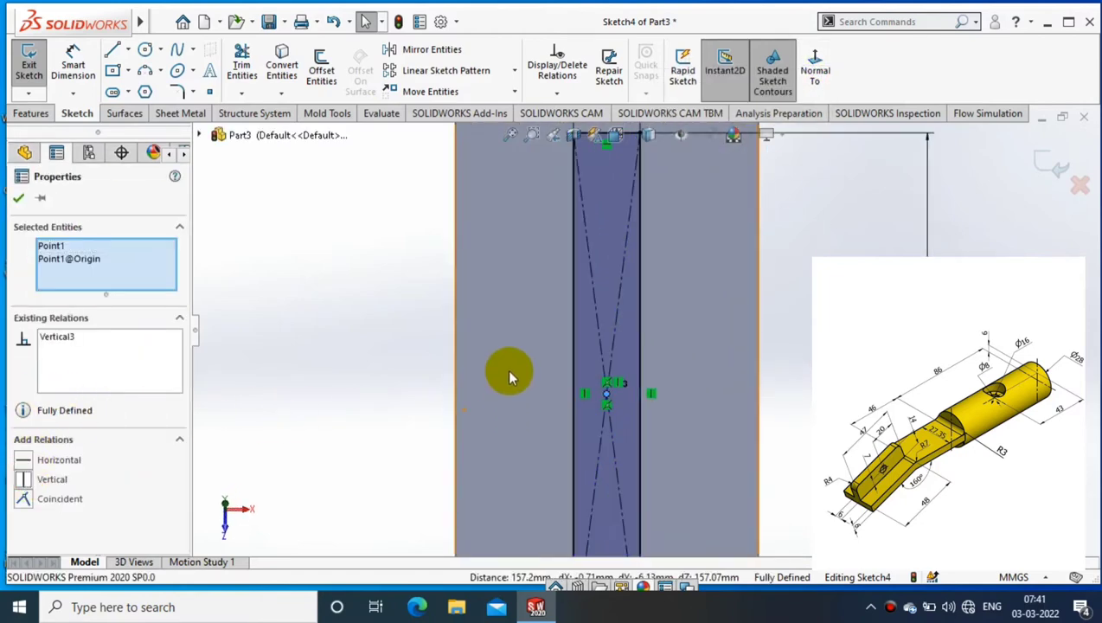
{"action": "scroll", "coordinate": [509, 369], "scroll_direction": "up", "scroll_amount": 3}
{"action": "left_click", "coordinate": [18, 197]}
{"action": "left_click", "coordinate": [30, 114]}
Extrude the rectangle into a rib and edit its depth to 14 mm
{"action": "left_click", "coordinate": [33, 65]}
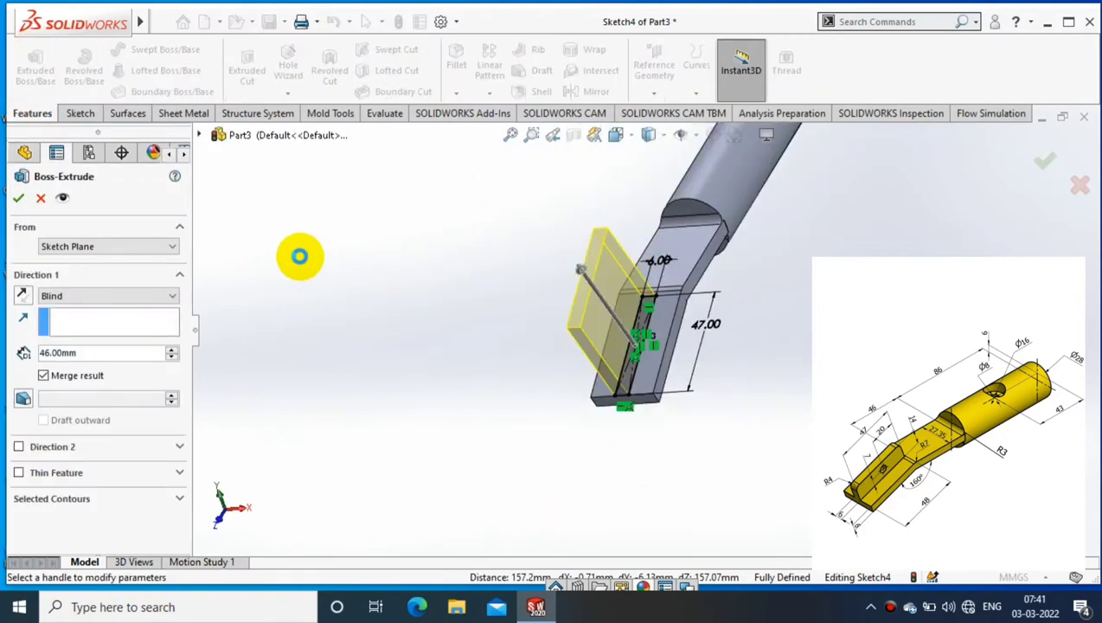
{"action": "right_click", "coordinate": [84, 456]}
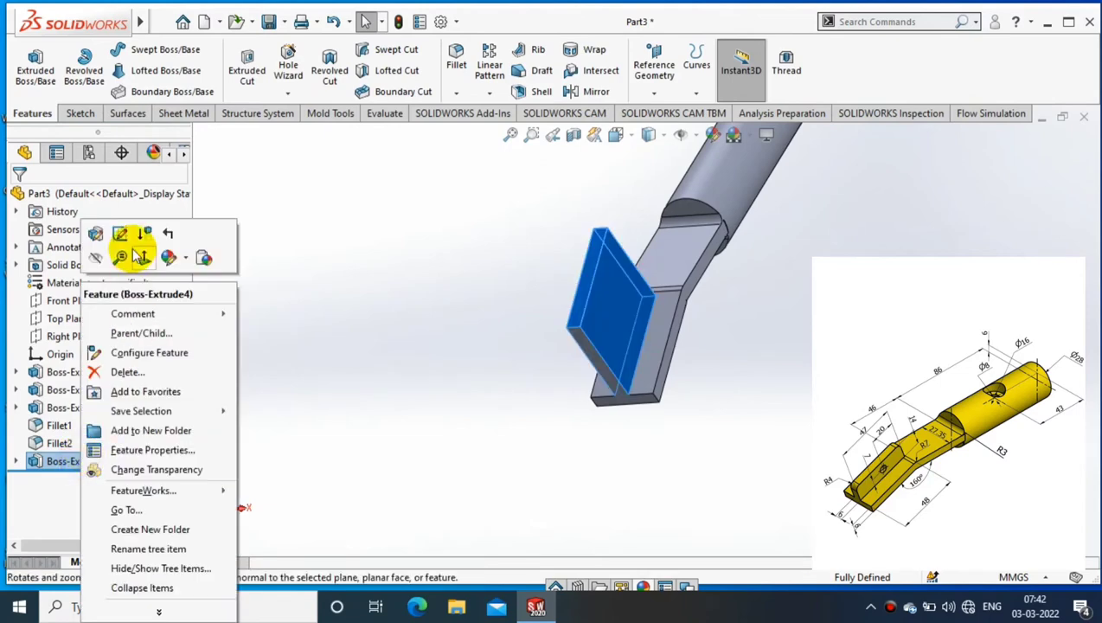
{"action": "left_click", "coordinate": [140, 254]}
{"action": "type", "text": "14"}
{"action": "key", "text": "Return"}
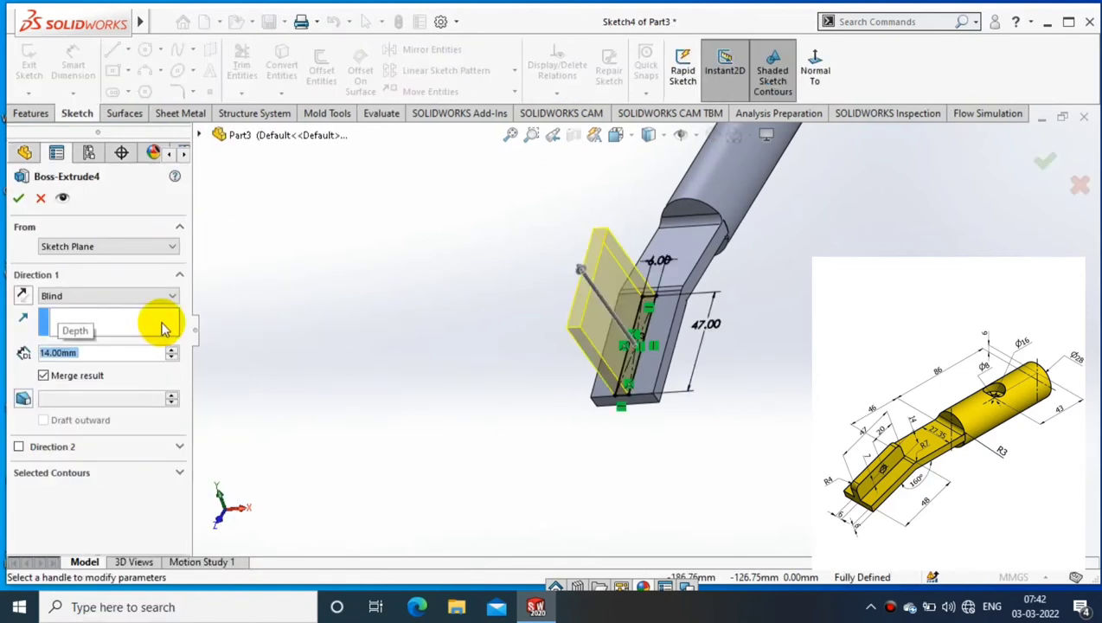
{"action": "left_click", "coordinate": [19, 198]}
Fillet the two rib edges with a 4 mm radius
{"action": "left_click", "coordinate": [456, 91]}
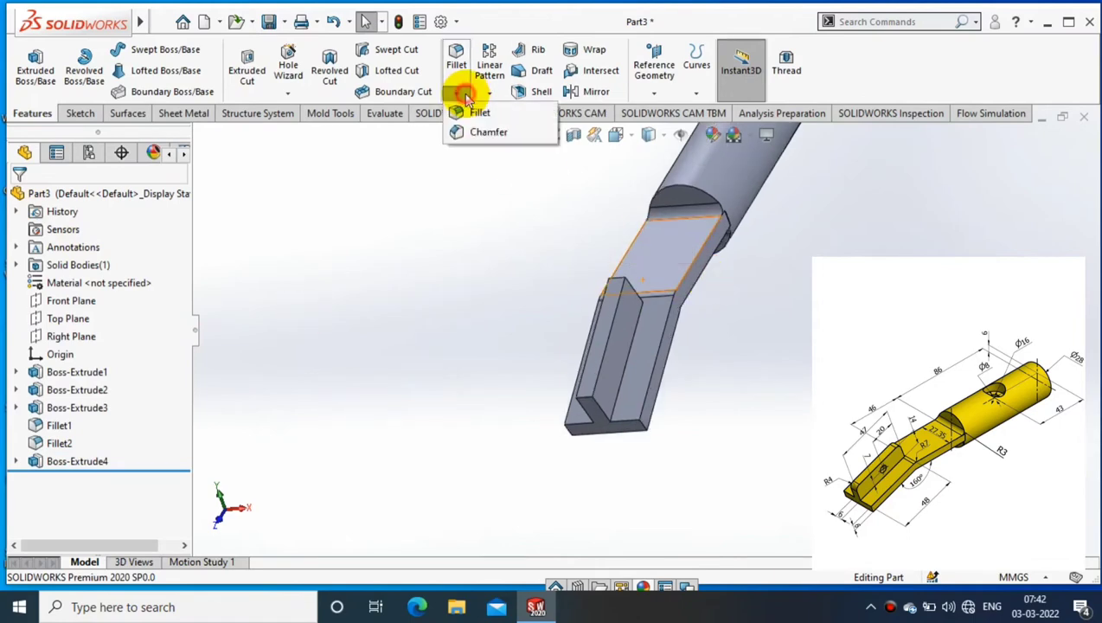
{"action": "left_click", "coordinate": [617, 278]}
{"action": "left_click", "coordinate": [584, 398]}
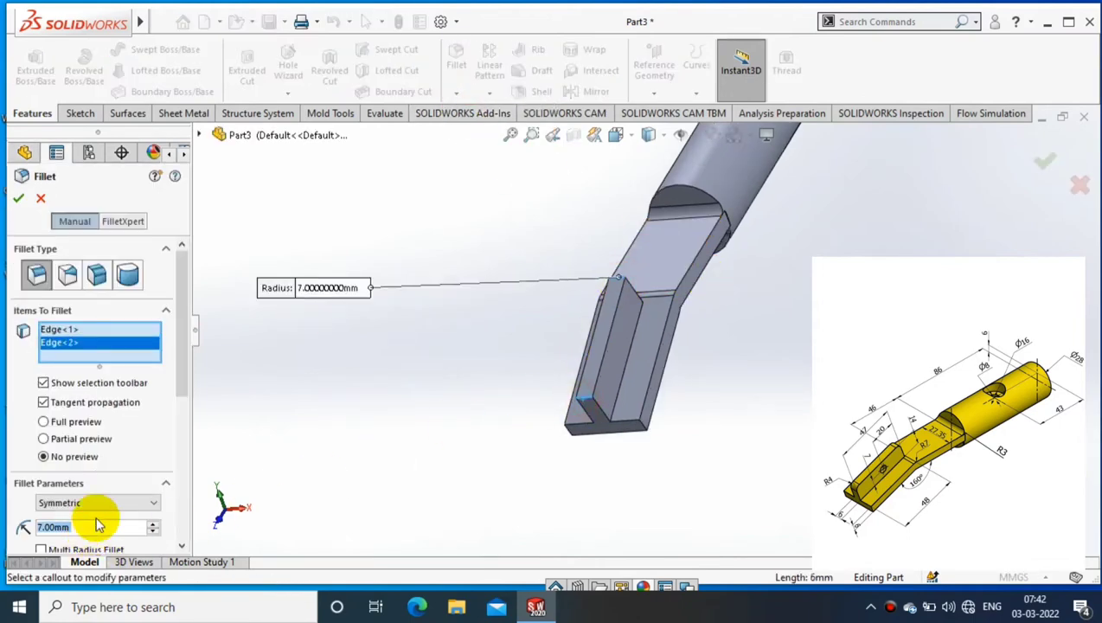
{"action": "type", "text": "4"}
{"action": "key", "text": "Return"}
{"action": "left_click", "coordinate": [15, 198]}
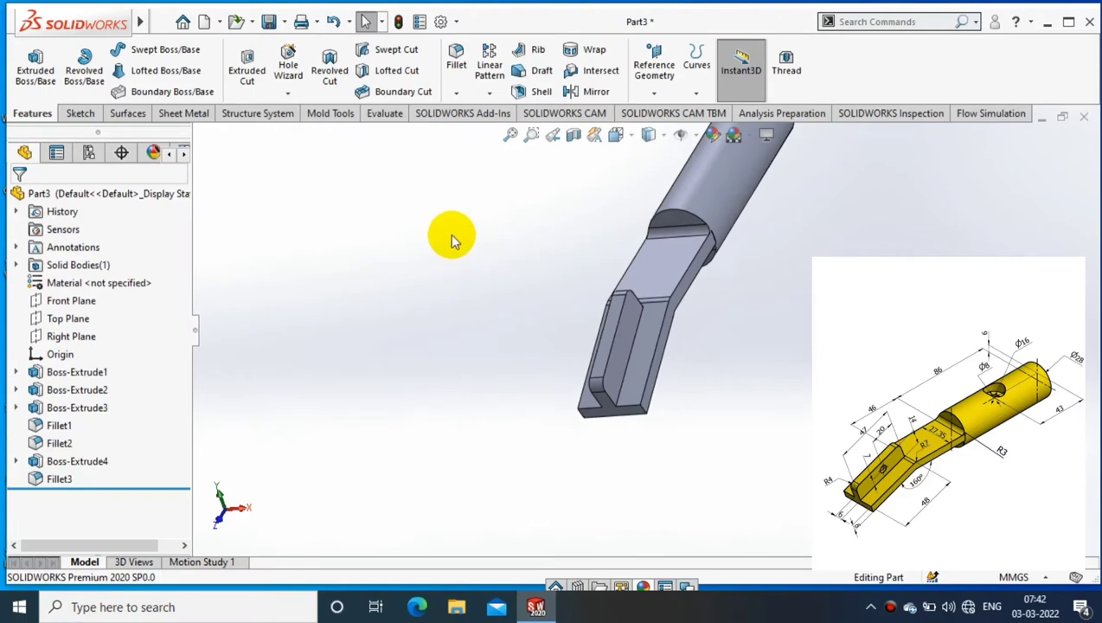
Sketch an 8 mm diameter circle on the tab's flat face
{"action": "right_click", "coordinate": [631, 327]}
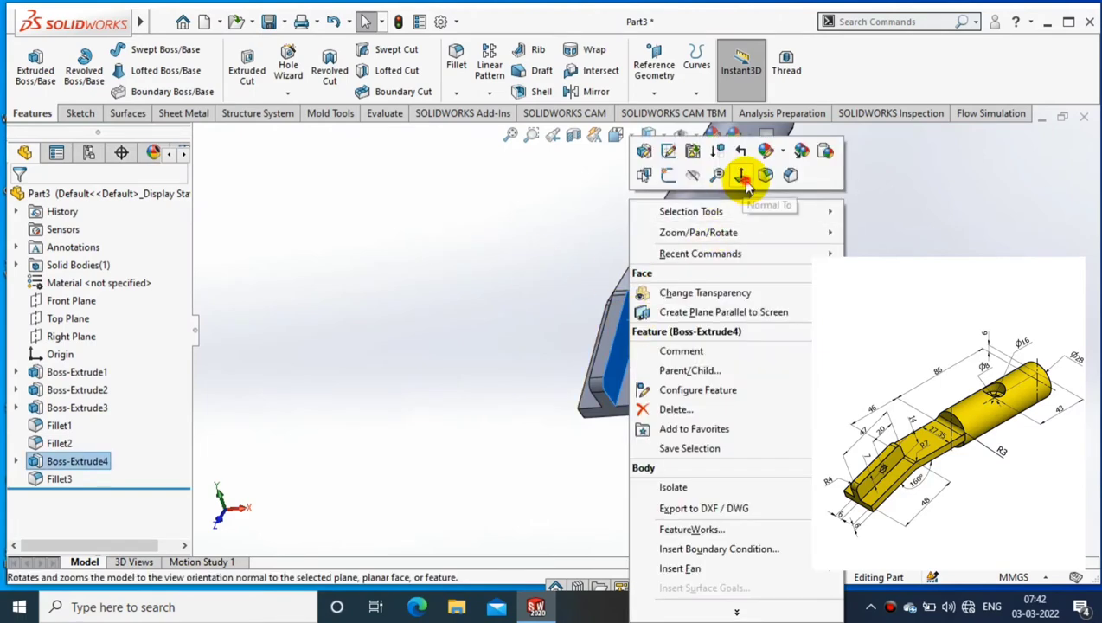
{"action": "left_click", "coordinate": [738, 172]}
{"action": "left_click", "coordinate": [145, 50]}
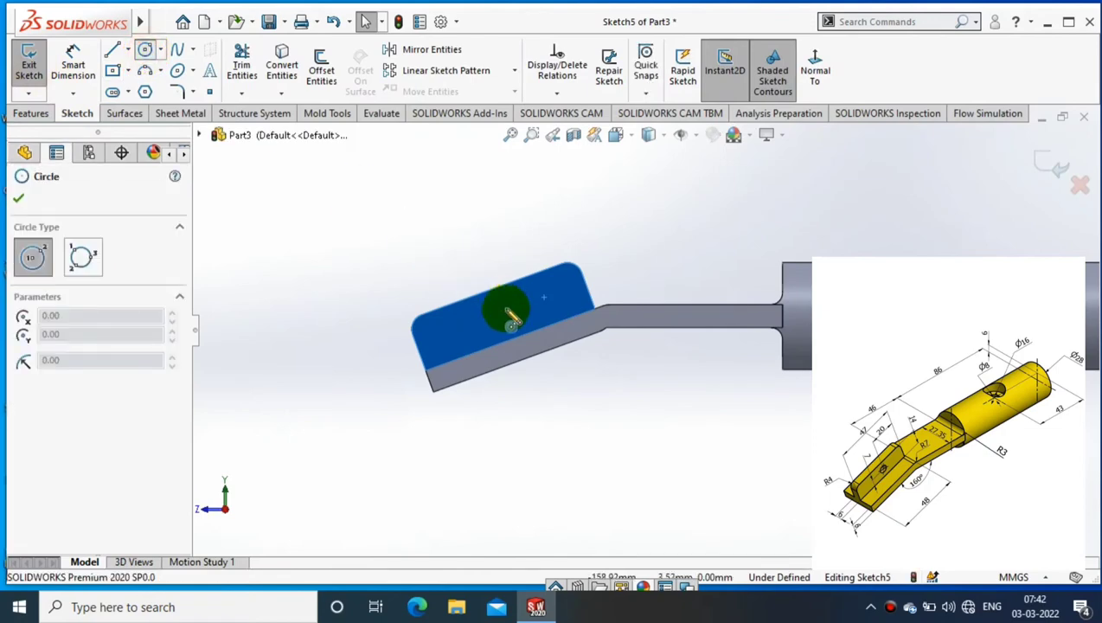
{"action": "left_click_drag", "start_coordinate": [518, 315], "coordinate": [529, 315]}
{"action": "key", "text": "Escape"}
{"action": "left_click", "coordinate": [87, 67]}
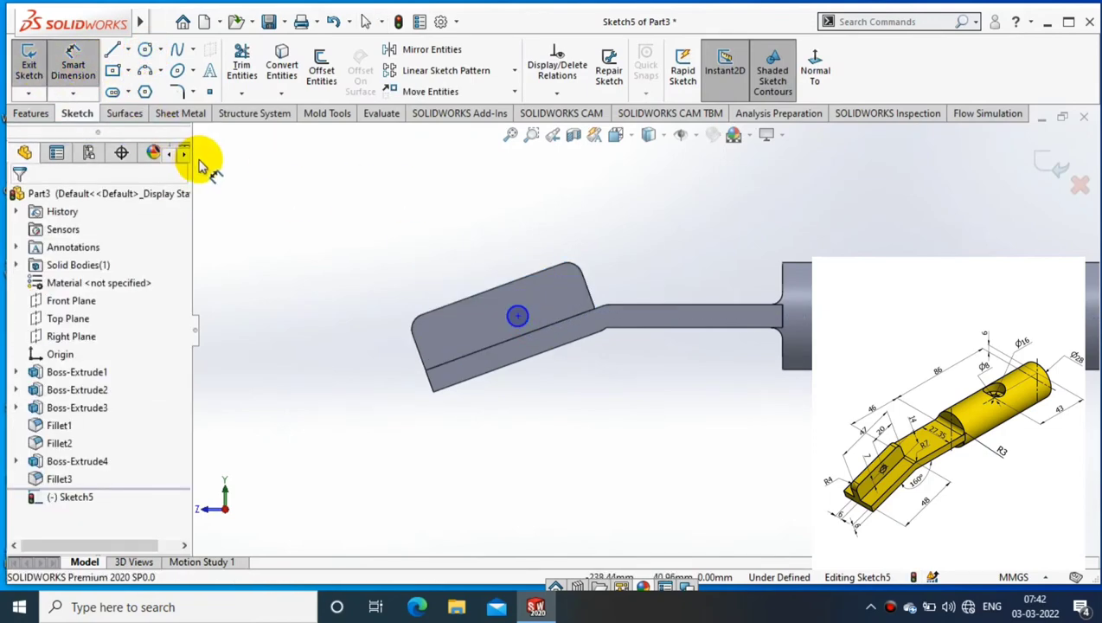
{"action": "left_click", "coordinate": [522, 327]}
{"action": "left_click", "coordinate": [451, 269]}
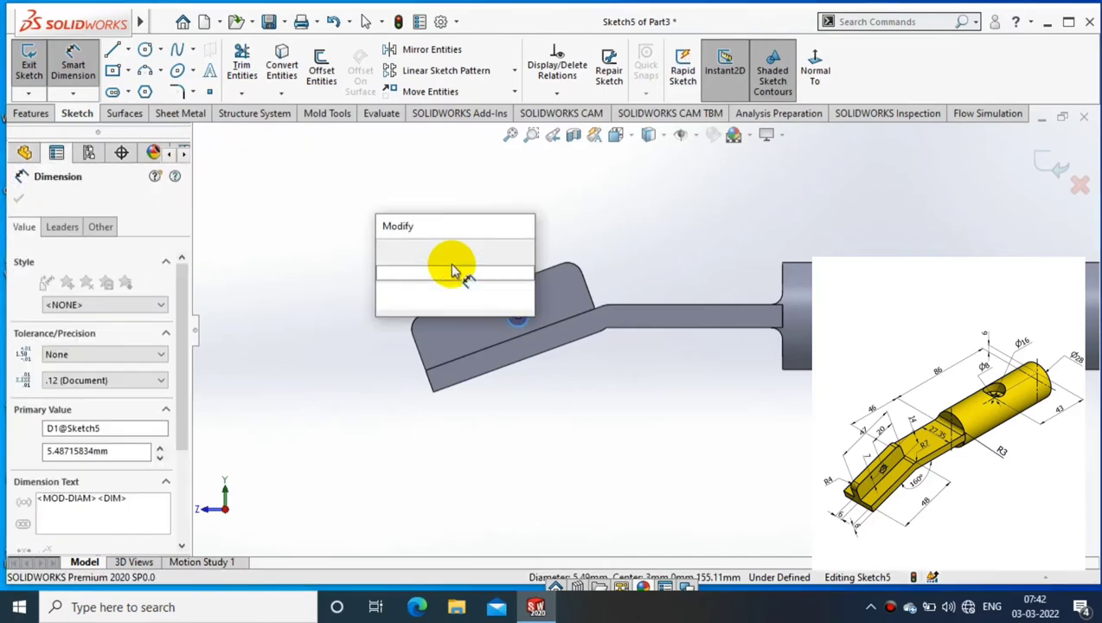
{"action": "type", "text": "8"}
{"action": "key", "text": "Return"}
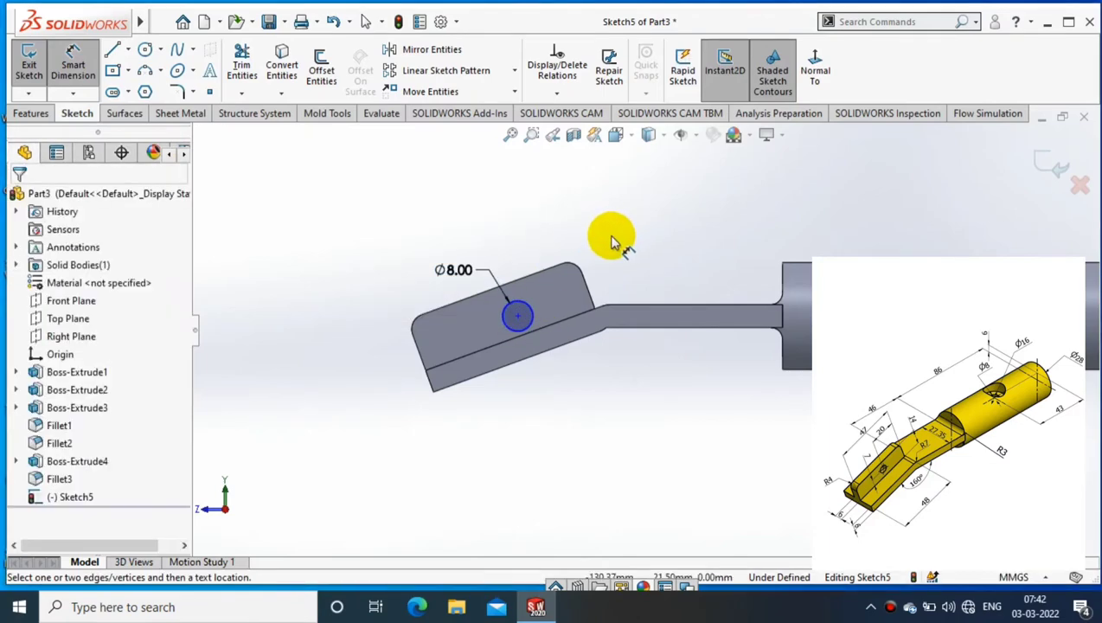
Locate the circle 20 mm from the tab's end edge and 7 mm from its lower edge
{"action": "left_click", "coordinate": [517, 320]}
{"action": "left_click", "coordinate": [579, 272]}
{"action": "left_click", "coordinate": [516, 228]}
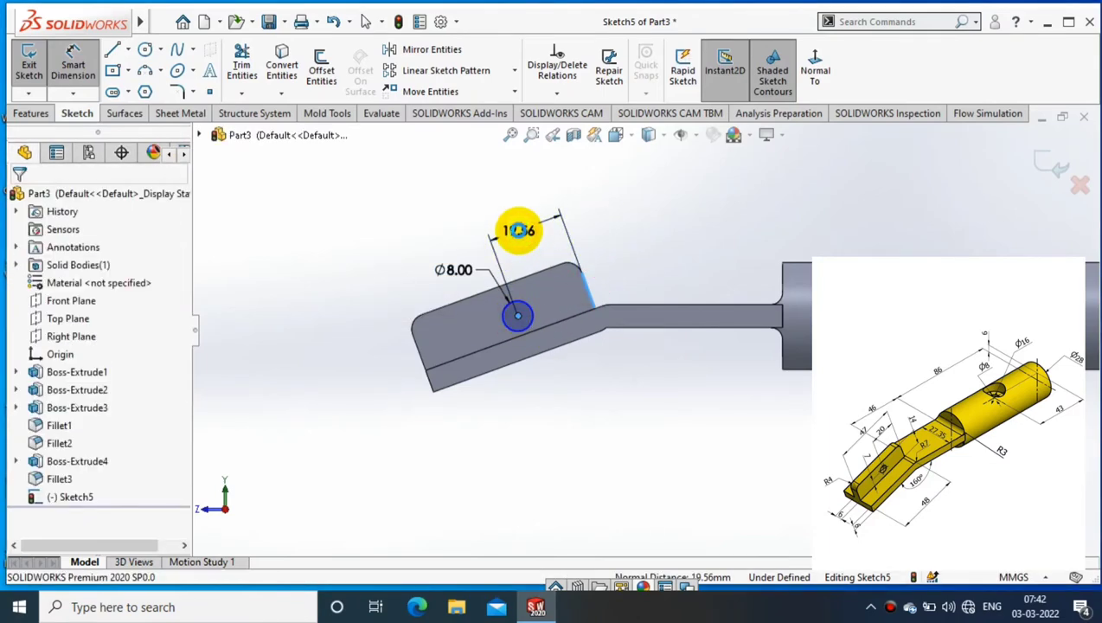
{"action": "left_click", "coordinate": [516, 320]}
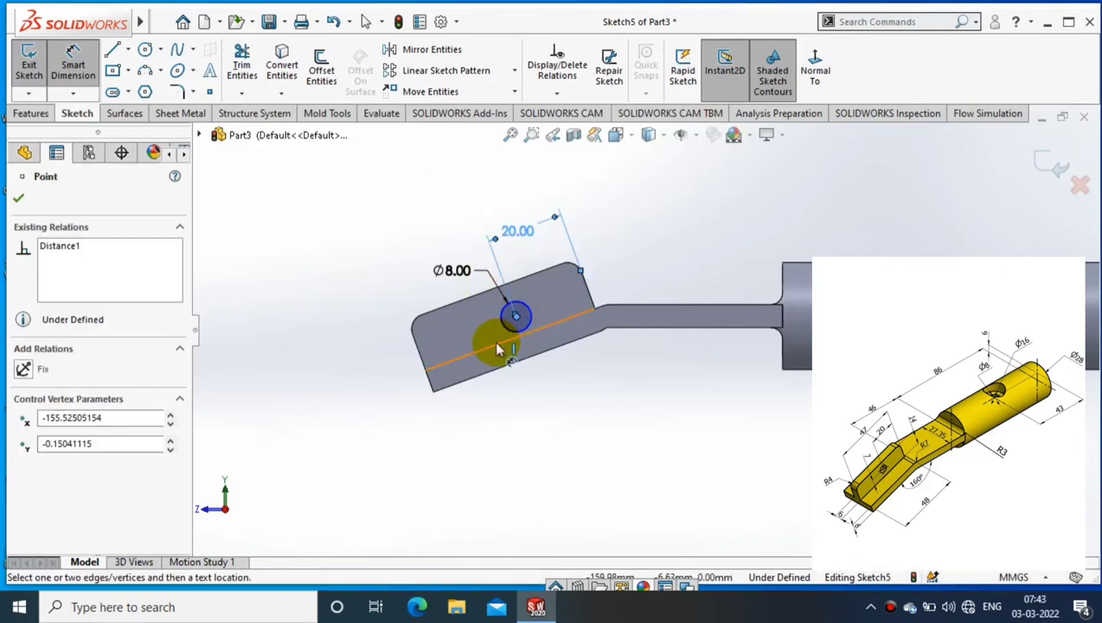
{"action": "left_click", "coordinate": [449, 339]}
{"action": "left_click", "coordinate": [454, 325]}
{"action": "type", "text": "7"}
{"action": "key", "text": "Return"}
Extrude-cut the circle Through All - Both to make the tab hole
{"action": "left_click", "coordinate": [32, 113]}
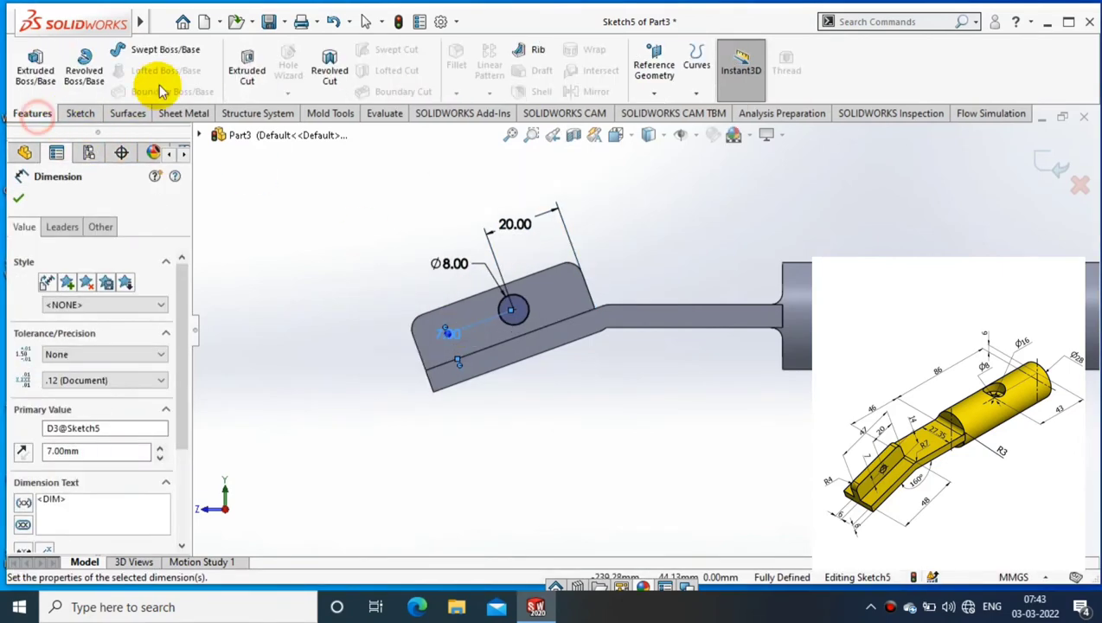
{"action": "left_click", "coordinate": [241, 69]}
{"action": "left_click", "coordinate": [131, 295]}
{"action": "left_click", "coordinate": [86, 334]}
{"action": "left_click", "coordinate": [18, 198]}
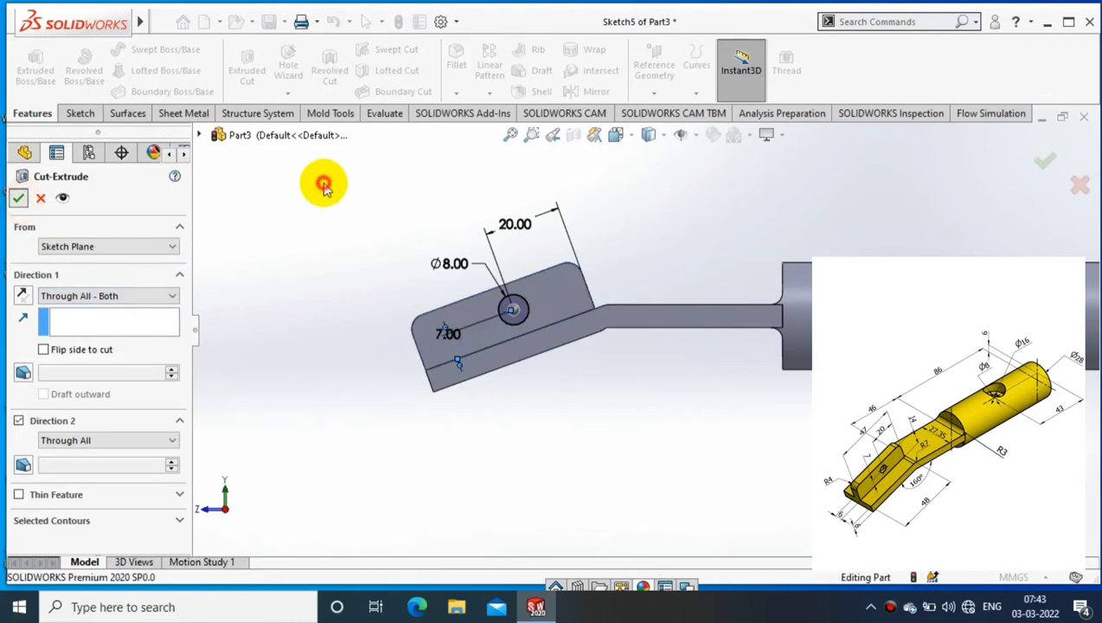
{"action": "middle_click_drag", "start_coordinate": [510, 291], "coordinate": [804, 294]}
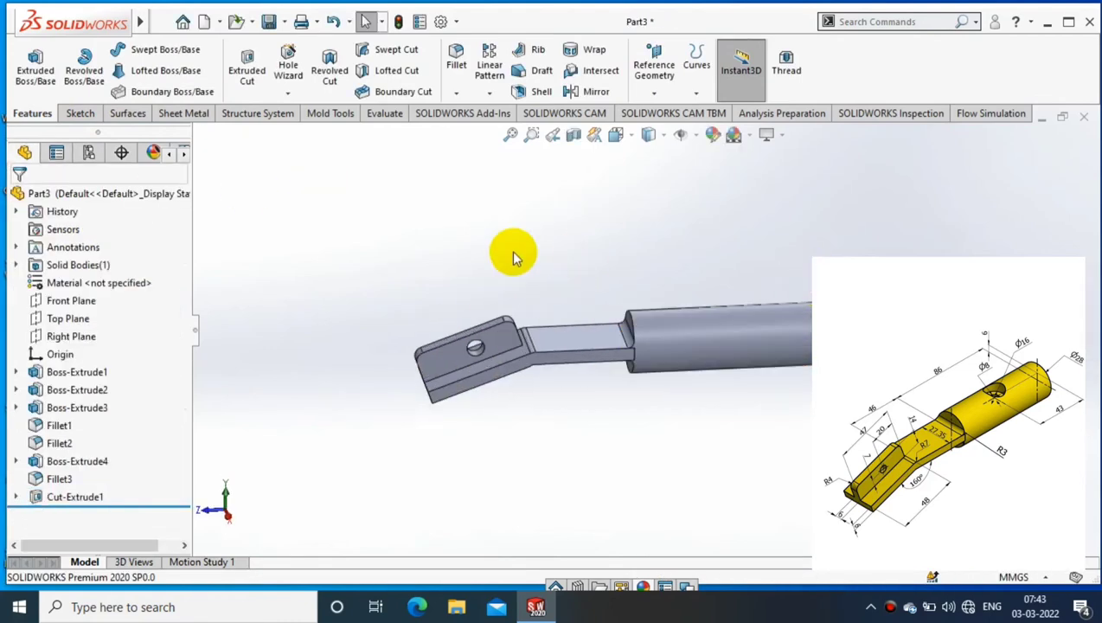
View the Top Plane face-on and sketch a circle on the barrel
{"action": "right_click", "coordinate": [63, 317]}
{"action": "left_click", "coordinate": [156, 286]}
{"action": "right_click", "coordinate": [71, 318]}
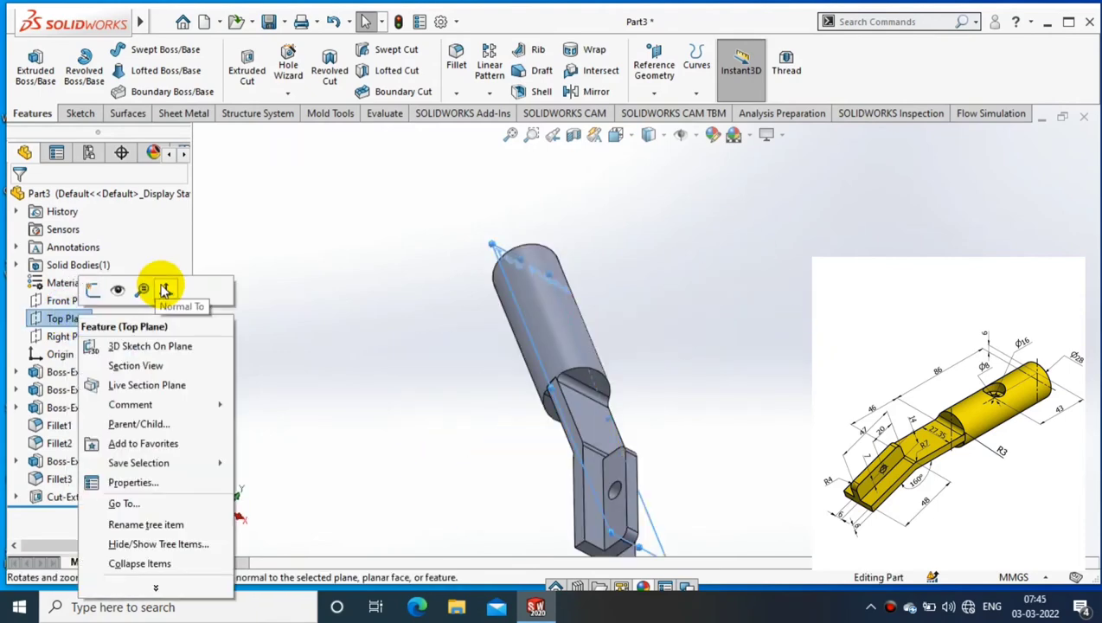
{"action": "left_click", "coordinate": [162, 288]}
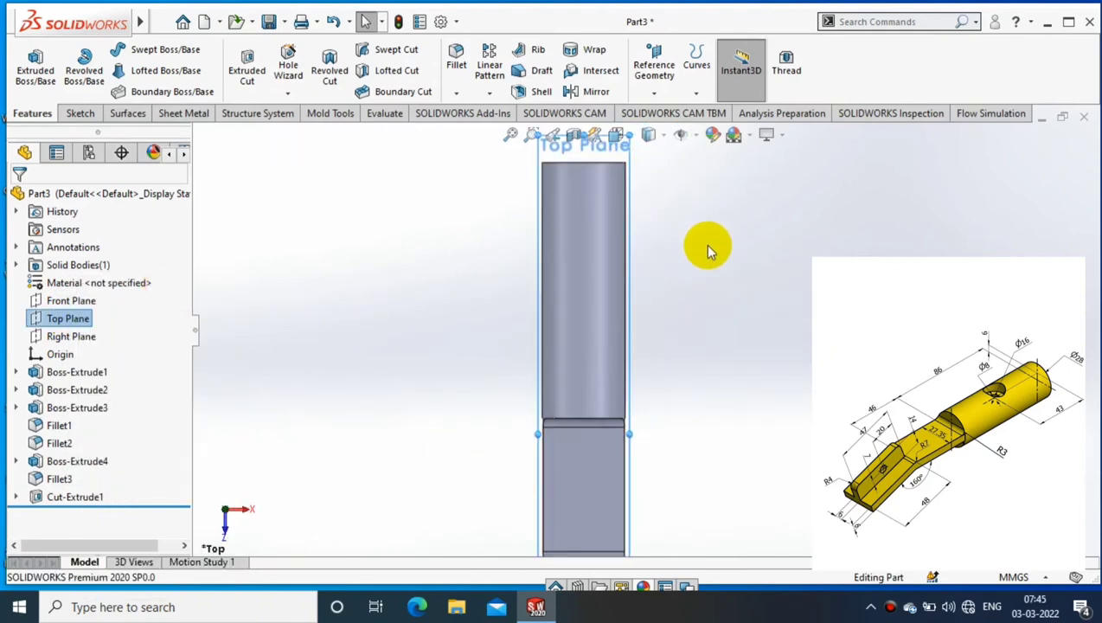
{"action": "left_click", "coordinate": [80, 113]}
{"action": "left_click", "coordinate": [30, 69]}
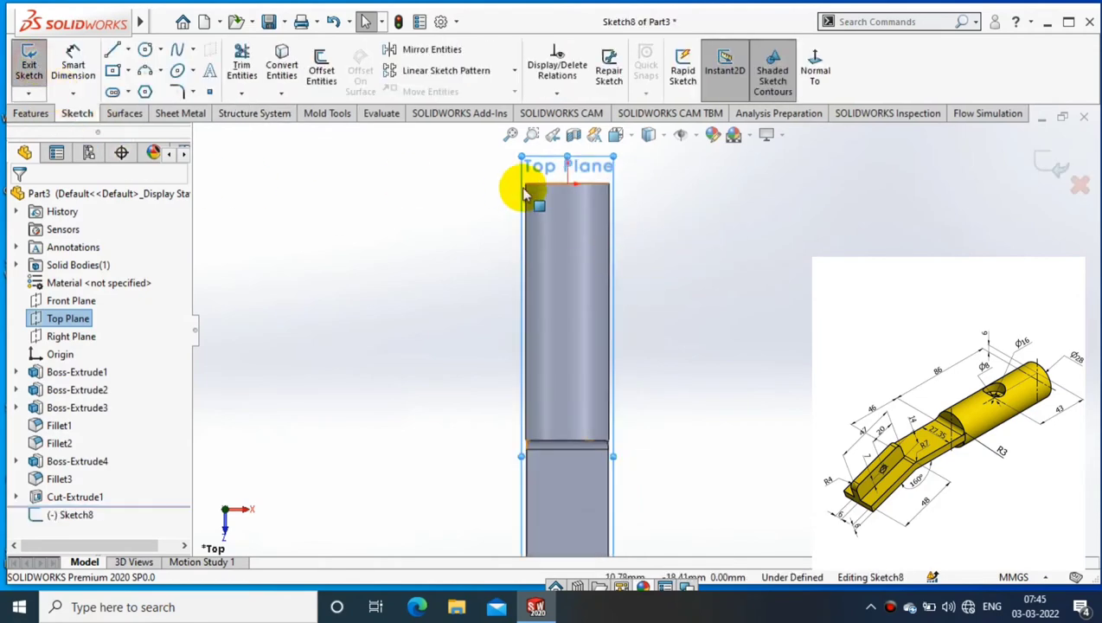
{"action": "left_click", "coordinate": [145, 50]}
{"action": "left_click", "coordinate": [568, 252]}
{"action": "left_click", "coordinate": [585, 269]}
{"action": "key", "text": "Escape"}
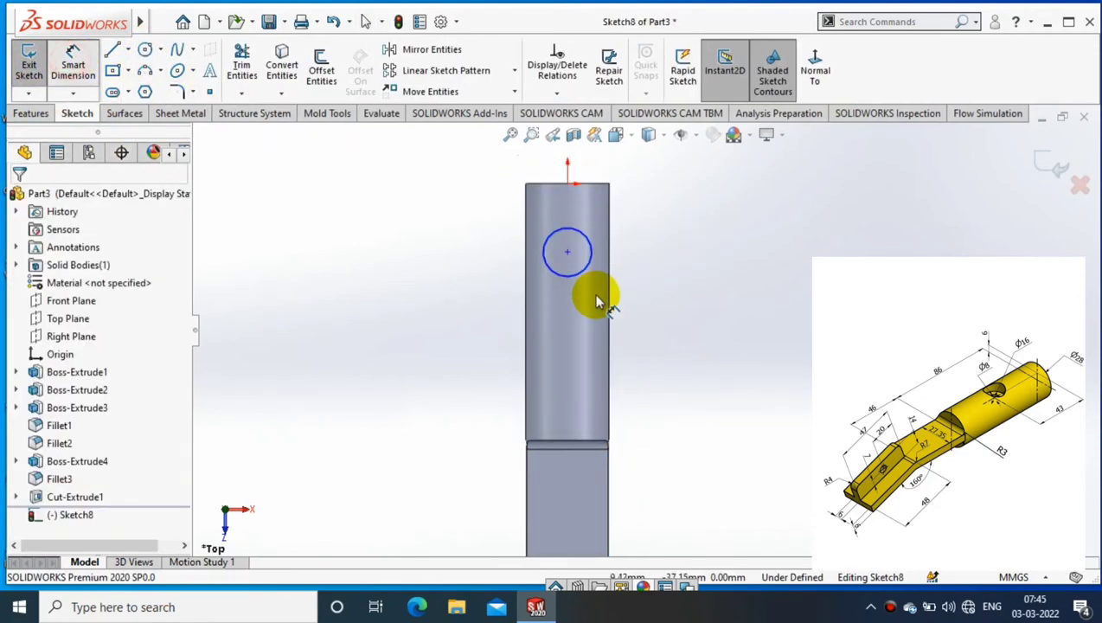
Dimension the circle to 8 mm diameter, 43 mm from the barrel's top end
{"action": "left_click", "coordinate": [587, 270]}
{"action": "left_click", "coordinate": [682, 257]}
{"action": "type", "text": "8"}
{"action": "key", "text": "Return"}
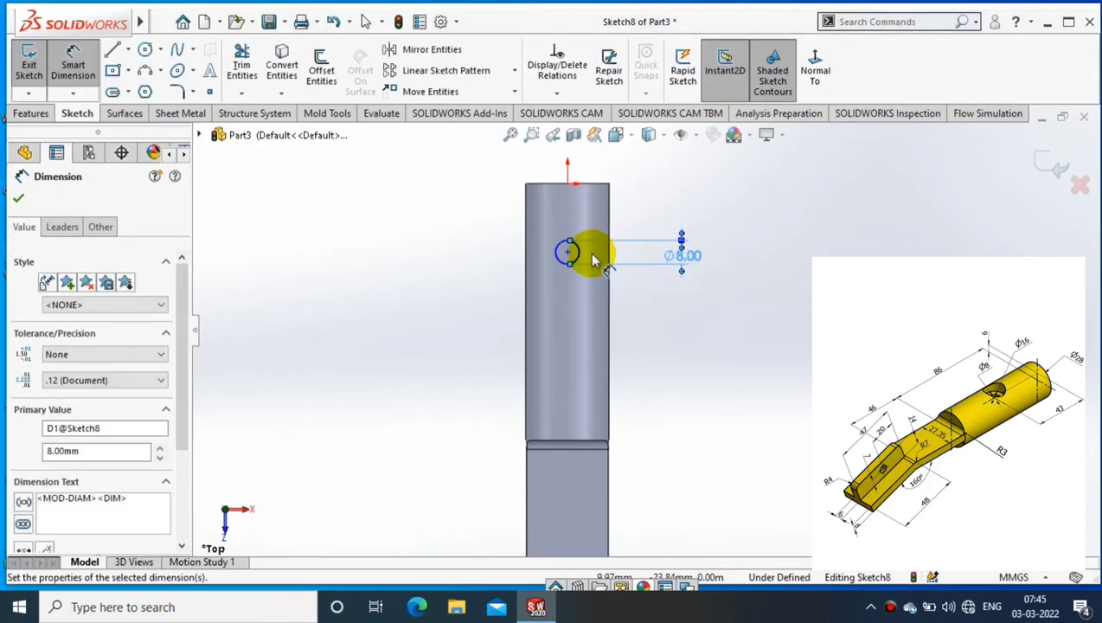
{"action": "left_click", "coordinate": [566, 252]}
{"action": "left_click", "coordinate": [566, 183]}
{"action": "left_click", "coordinate": [439, 218]}
{"action": "type", "text": "43"}
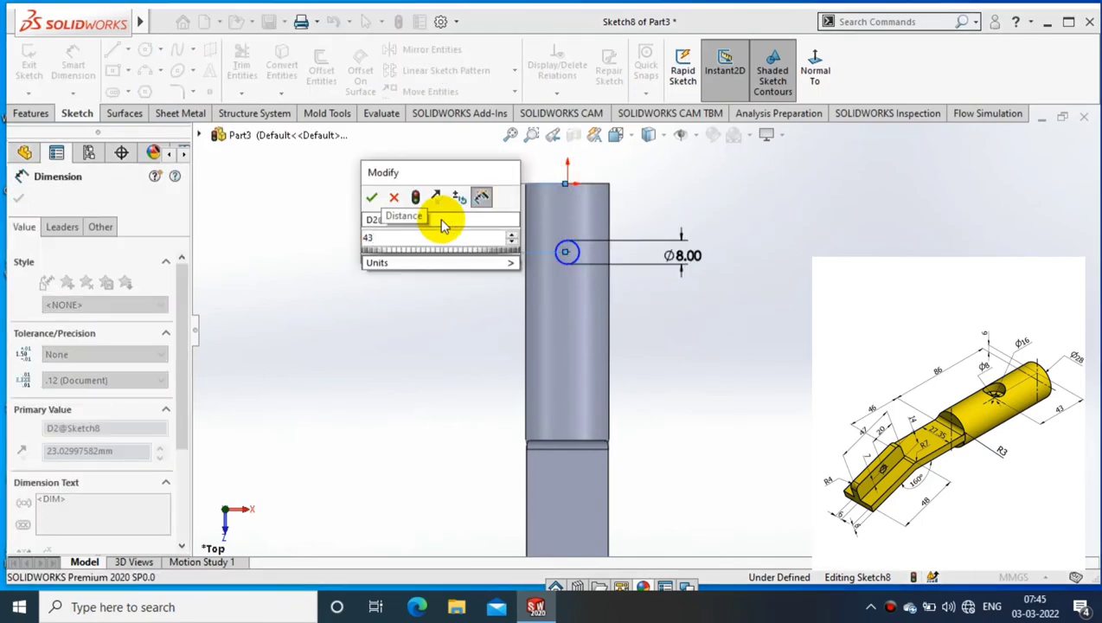
{"action": "key", "text": "Return"}
Extrude-cut the circle Through All - Both to form the barrel hole
{"action": "left_click", "coordinate": [30, 114]}
{"action": "left_click", "coordinate": [247, 69]}
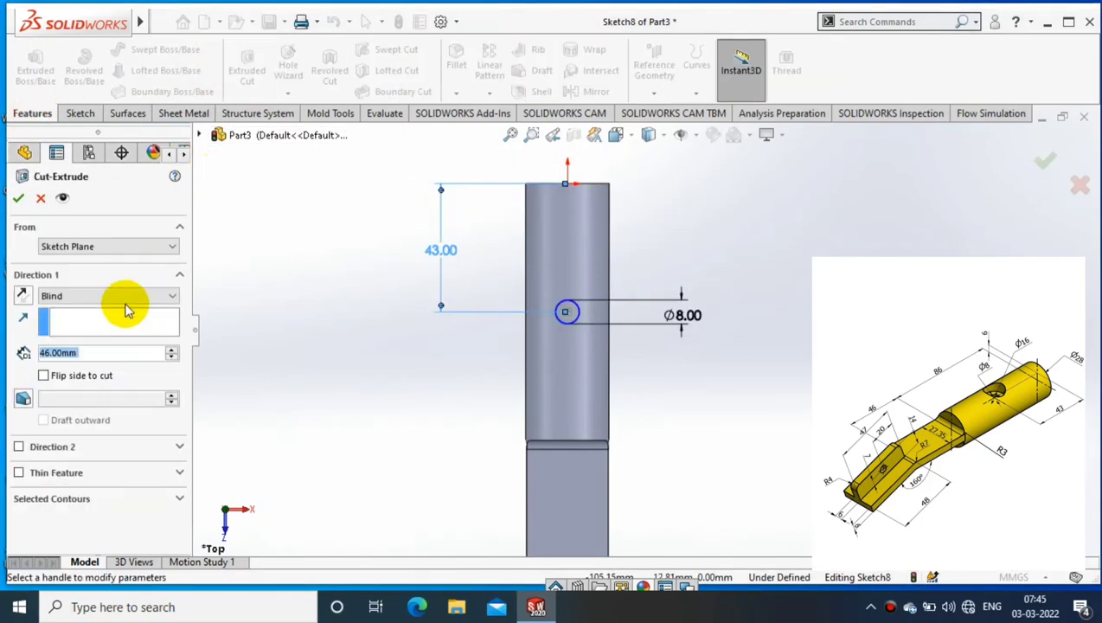
{"action": "left_click", "coordinate": [126, 296]}
{"action": "left_click", "coordinate": [99, 334]}
{"action": "key", "text": "Return"}
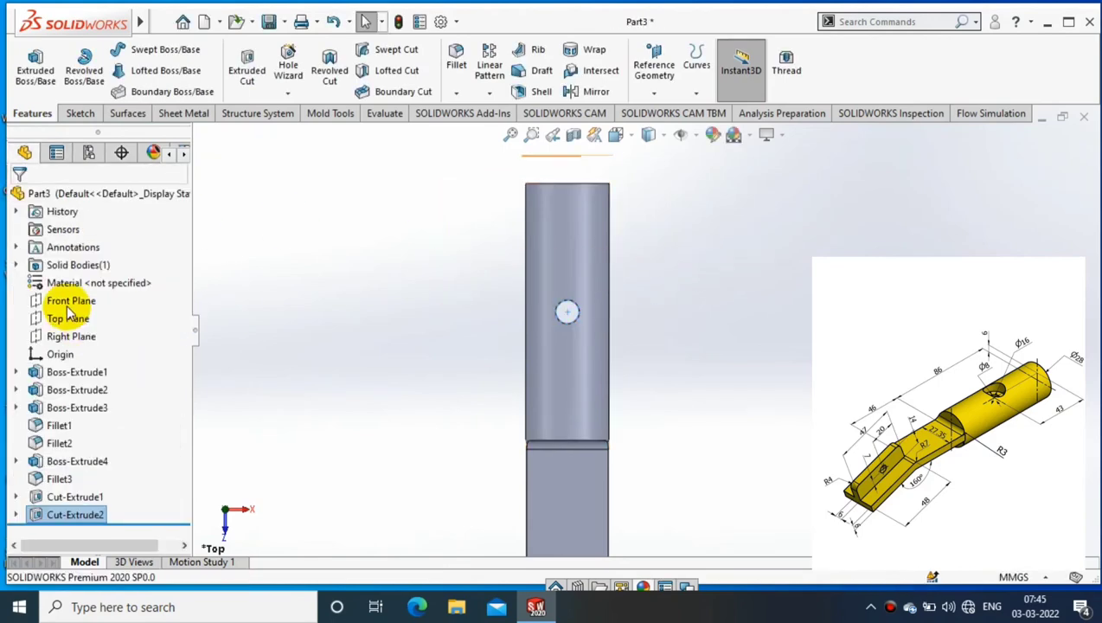
{"action": "left_click", "coordinate": [67, 303]}
Abandon the unwanted circle sketch started on the Front Plane
{"action": "left_click", "coordinate": [118, 189]}
{"action": "left_click", "coordinate": [144, 49]}
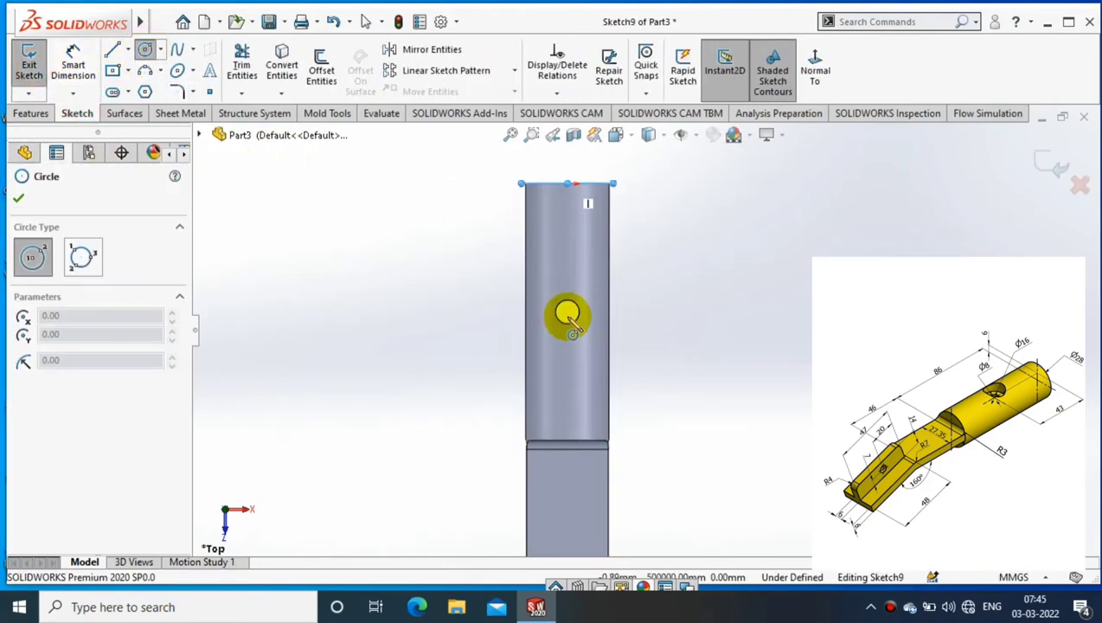
{"action": "scroll", "coordinate": [571, 319], "scroll_direction": "down", "scroll_amount": 2}
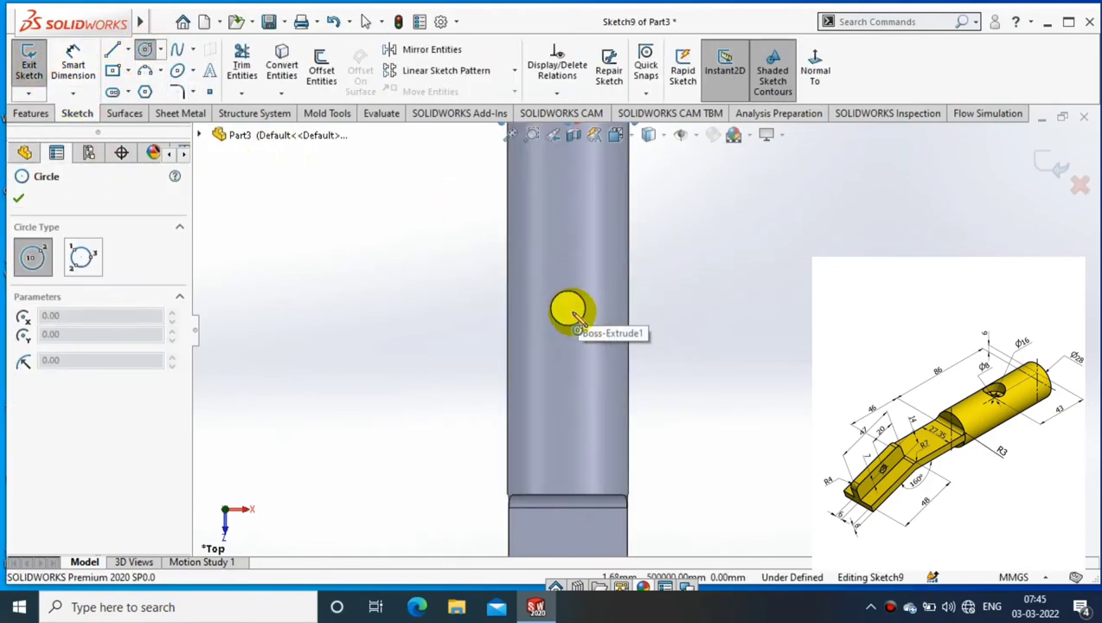
{"action": "key", "text": "Escape"}
{"action": "key", "text": "ctrl+z"}
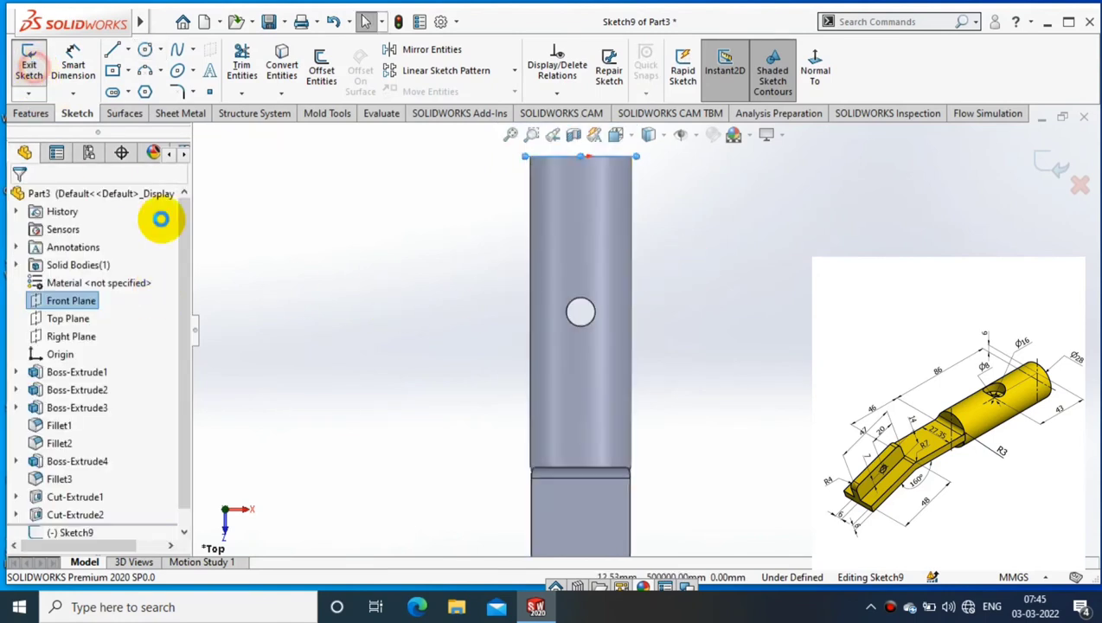
Sketch a circle on the Top Plane centred on the barrel hole
{"action": "left_click", "coordinate": [67, 319]}
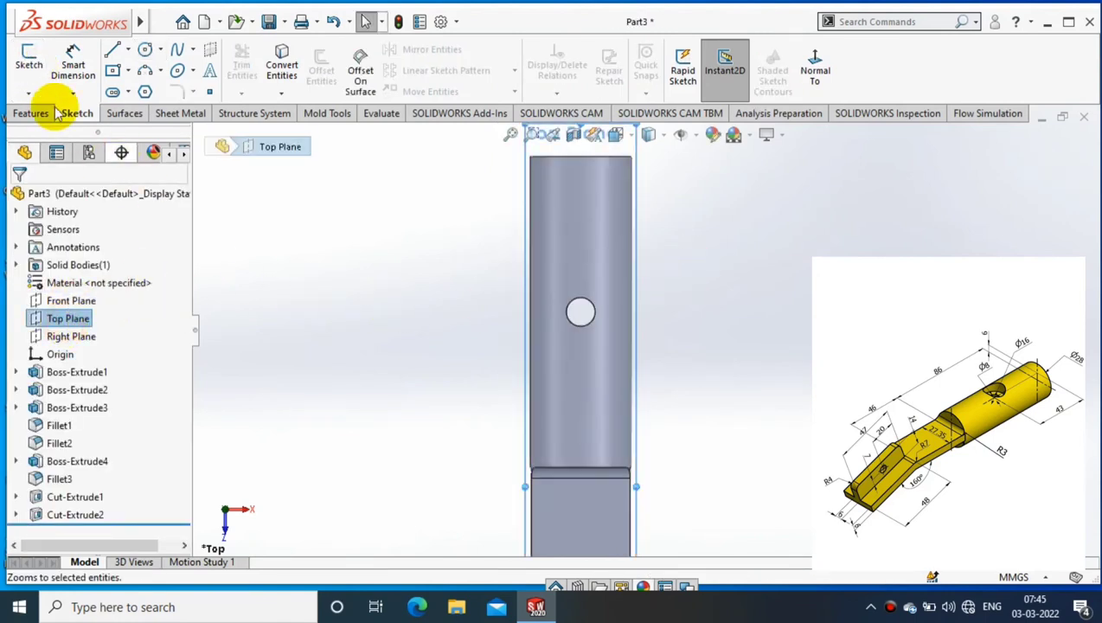
{"action": "left_click", "coordinate": [29, 65]}
{"action": "left_click", "coordinate": [145, 49]}
{"action": "left_click", "coordinate": [580, 312]}
{"action": "left_click", "coordinate": [596, 339]}
Dimension the new circle to 16 mm diameter
{"action": "left_click", "coordinate": [73, 65]}
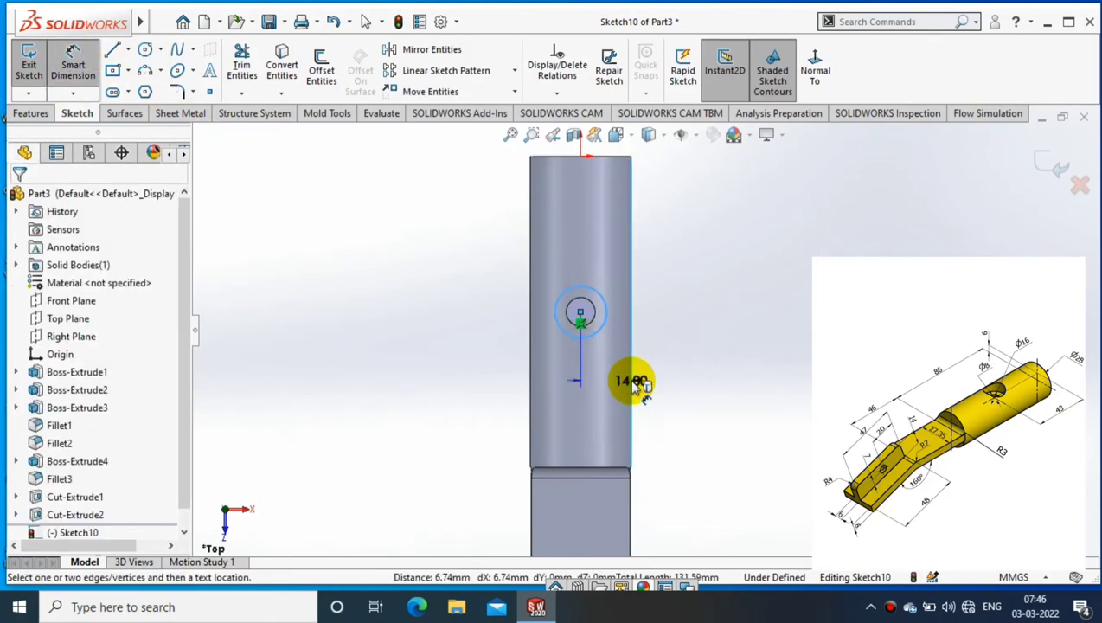
{"action": "left_click", "coordinate": [647, 335]}
{"action": "left_click", "coordinate": [231, 103]}
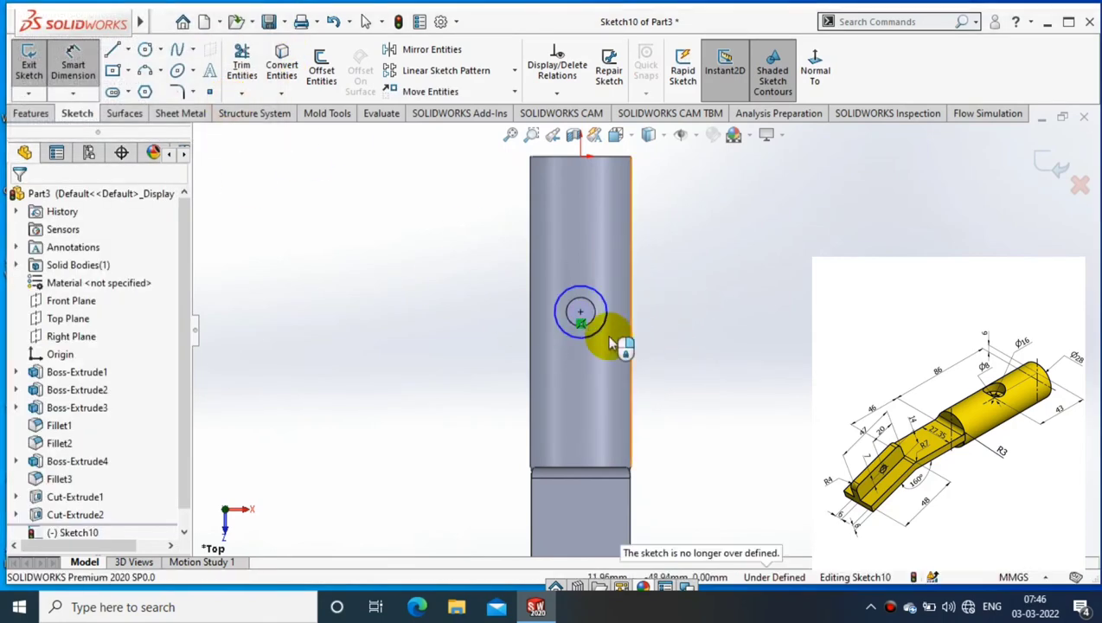
{"action": "left_click", "coordinate": [73, 64]}
{"action": "left_click", "coordinate": [595, 344]}
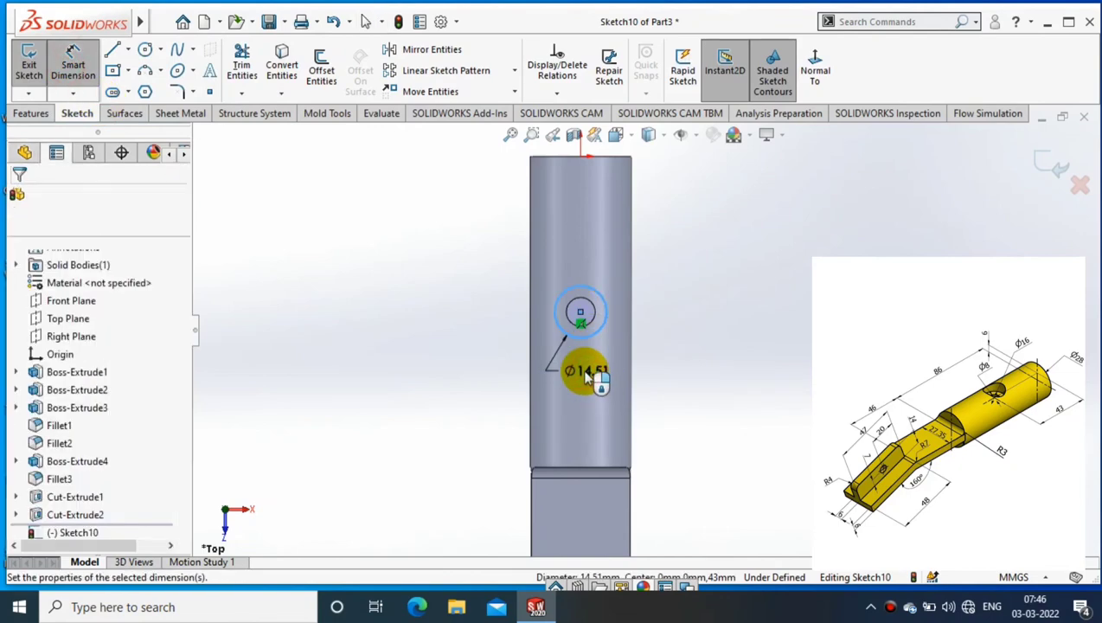
{"action": "left_click", "coordinate": [586, 370]}
{"action": "left_click", "coordinate": [720, 331]}
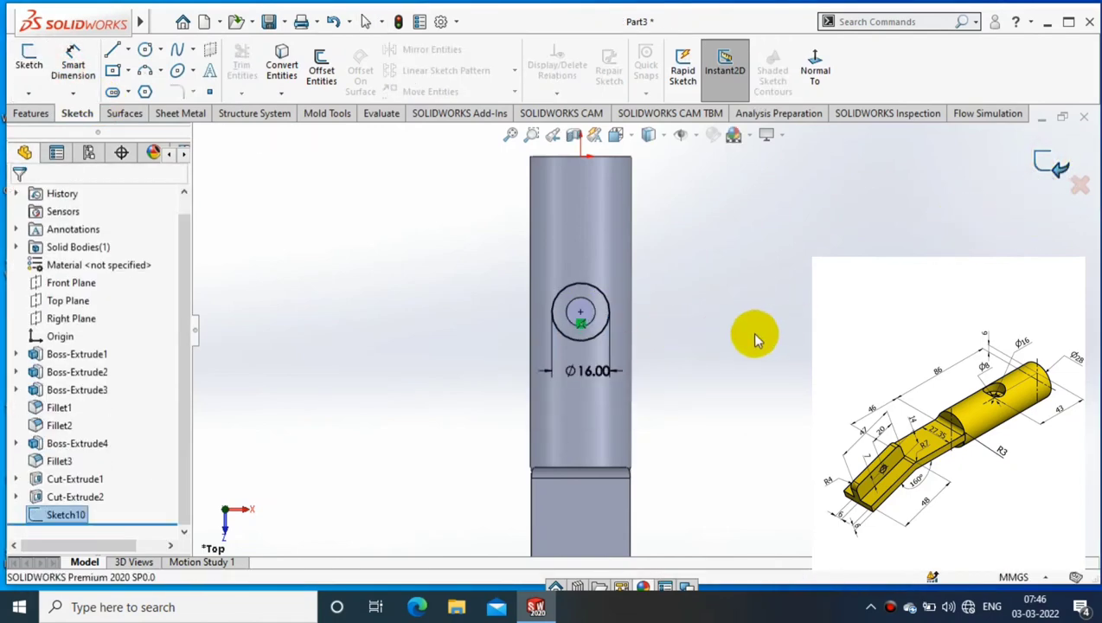
{"action": "mouse_move", "coordinate": [750, 333]}
{"action": "middle_mouse_down"}
{"action": "mouse_move", "coordinate": [711, 172]}
{"action": "mouse_move", "coordinate": [686, 195]}
{"action": "middle_mouse_up"}
{"action": "left_click", "coordinate": [32, 113]}
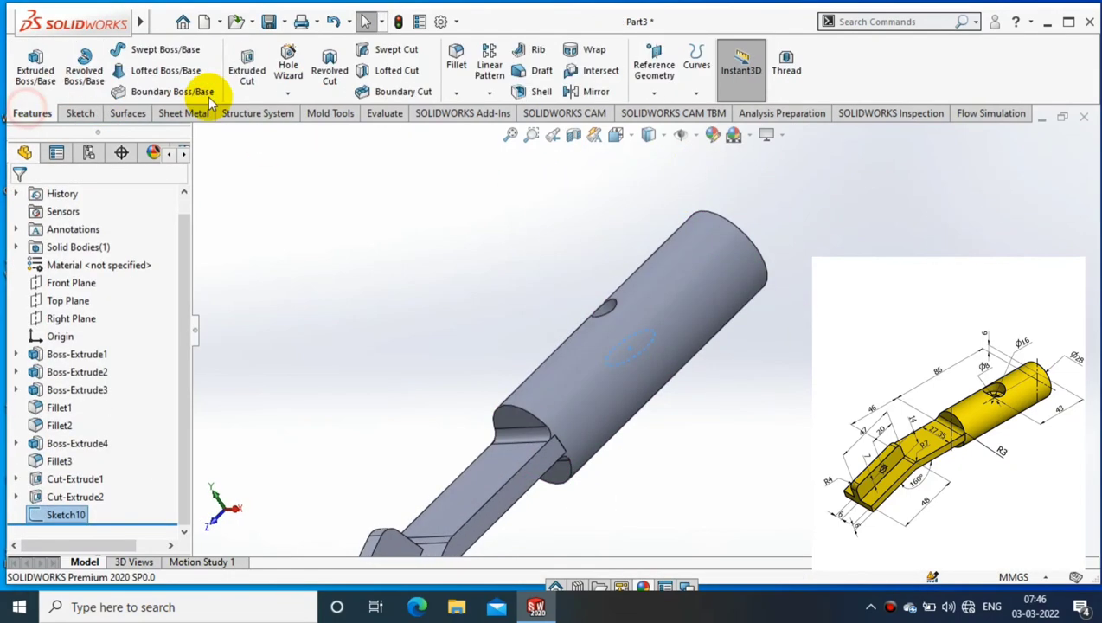
Extrude-cut the Ø16 circle reversed from an offset start, then cancel the stray extrude
{"action": "left_click", "coordinate": [245, 68]}
{"action": "left_click", "coordinate": [23, 295]}
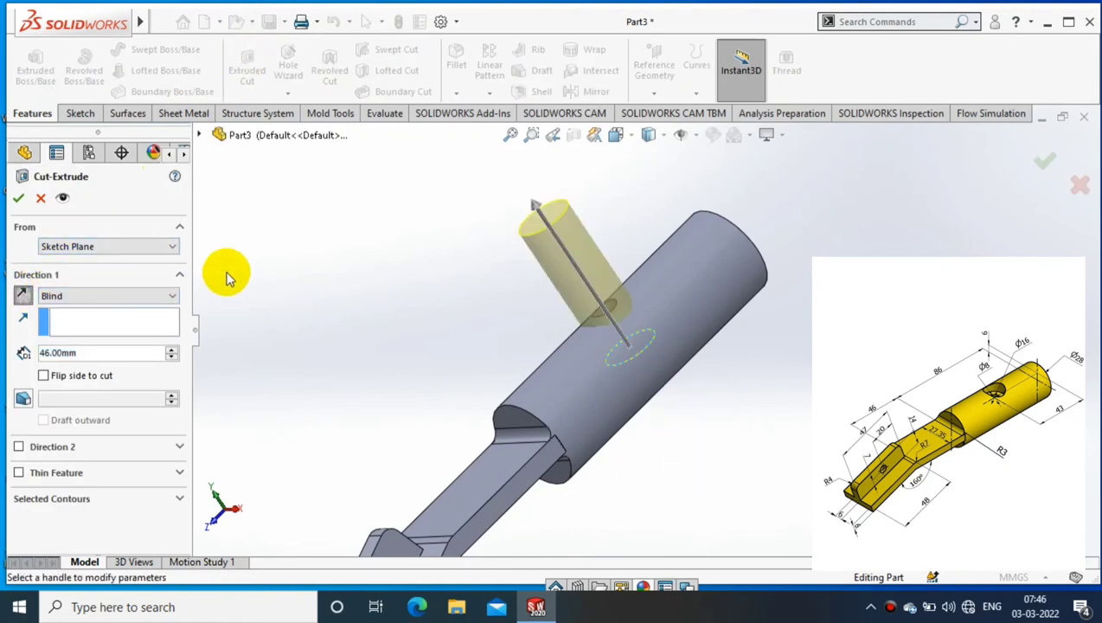
{"action": "left_click", "coordinate": [130, 249]}
{"action": "left_click", "coordinate": [65, 294]}
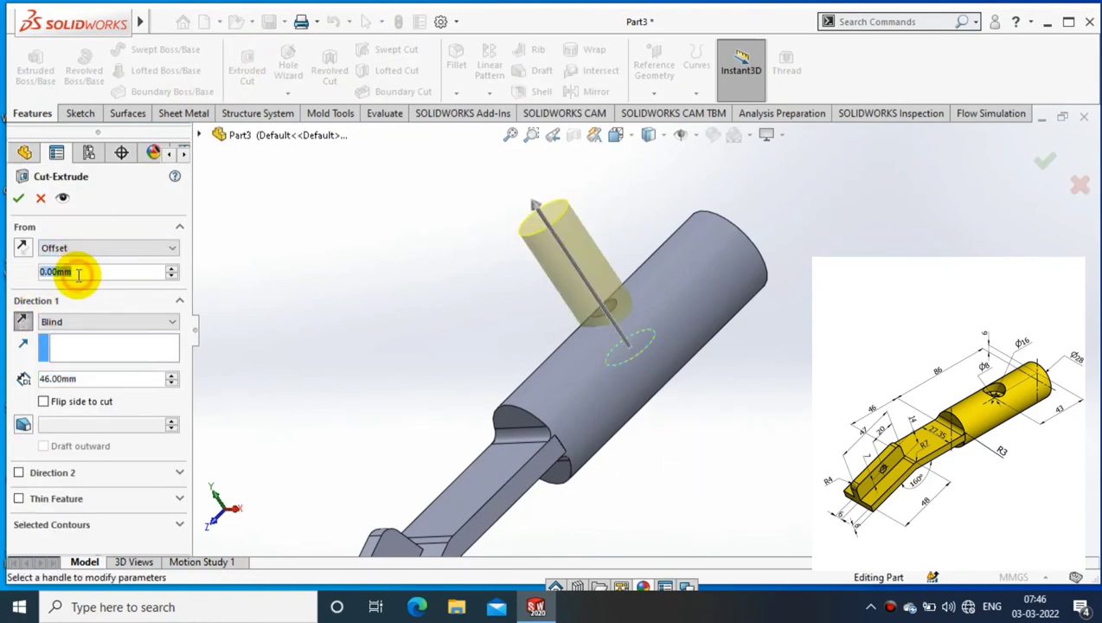
{"action": "key", "text": "Return"}
{"action": "key", "text": "Return"}
{"action": "middle_click_drag", "start_coordinate": [295, 256], "coordinate": [462, 271]}
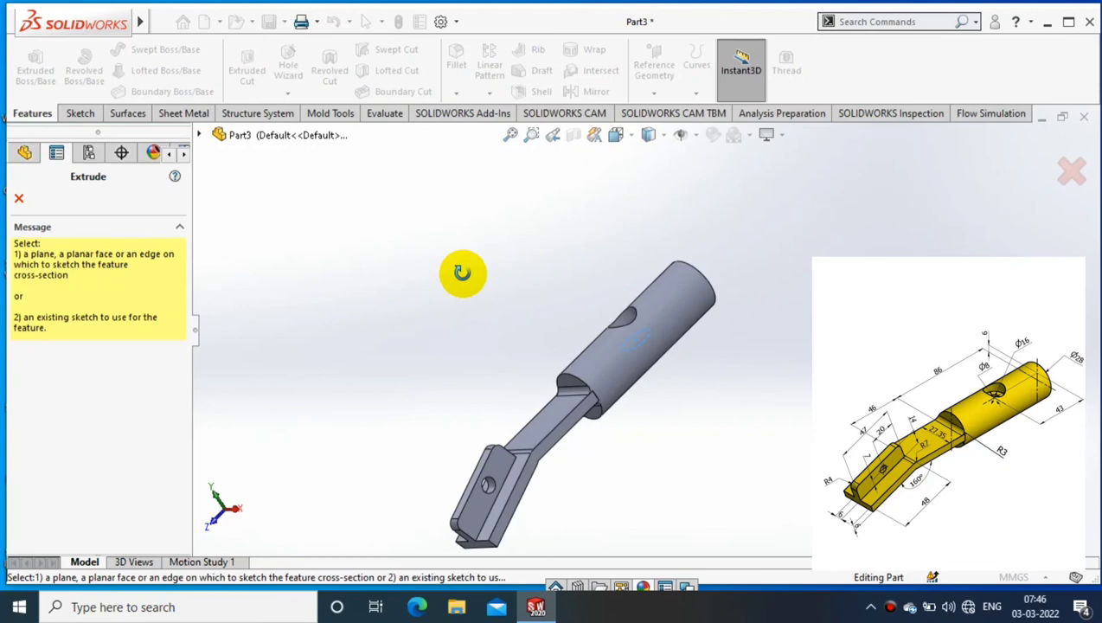
{"action": "left_click", "coordinate": [20, 199]}
{"action": "middle_click_drag", "start_coordinate": [475, 163], "coordinate": [635, 323]}
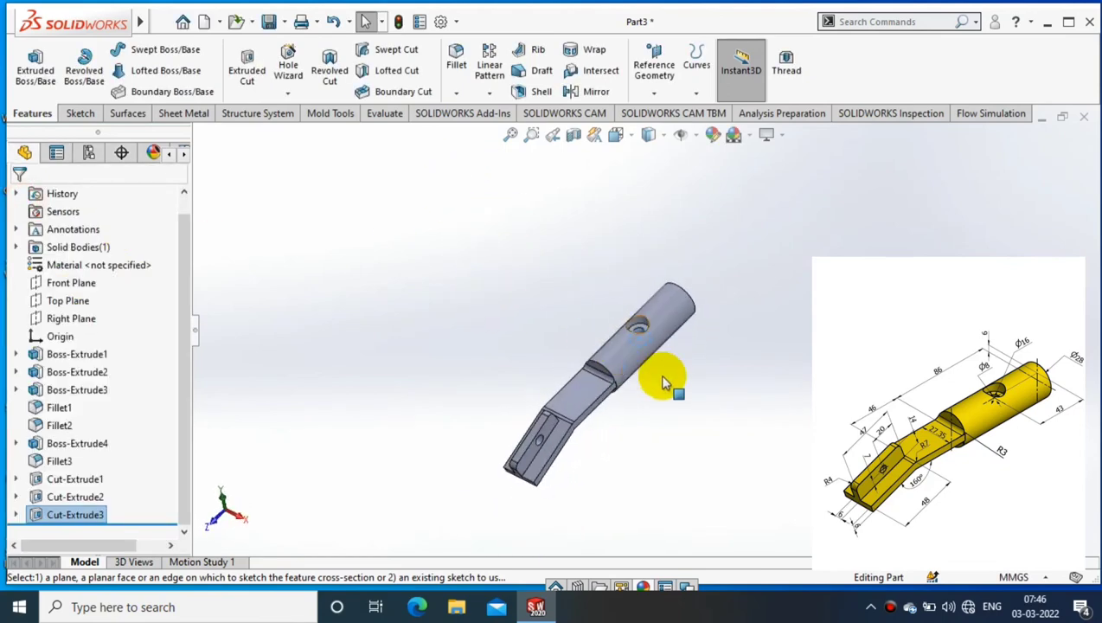
Apply a yellow appearance to the entire part and orbit to view it
{"action": "right_click", "coordinate": [638, 323]}
{"action": "left_click", "coordinate": [794, 225]}
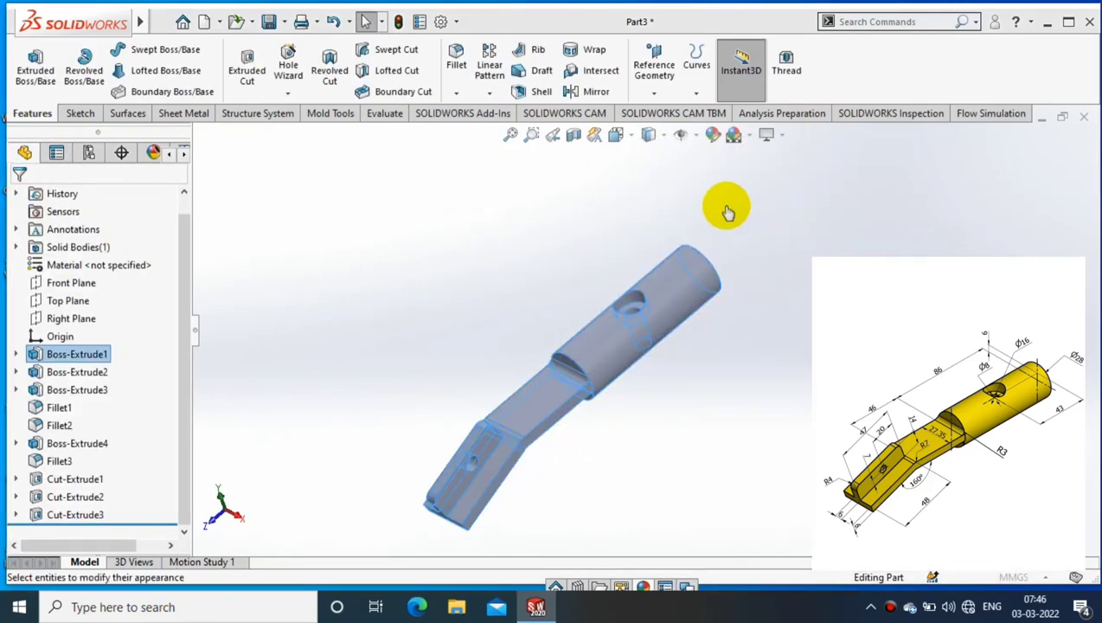
{"action": "left_click", "coordinate": [19, 199]}
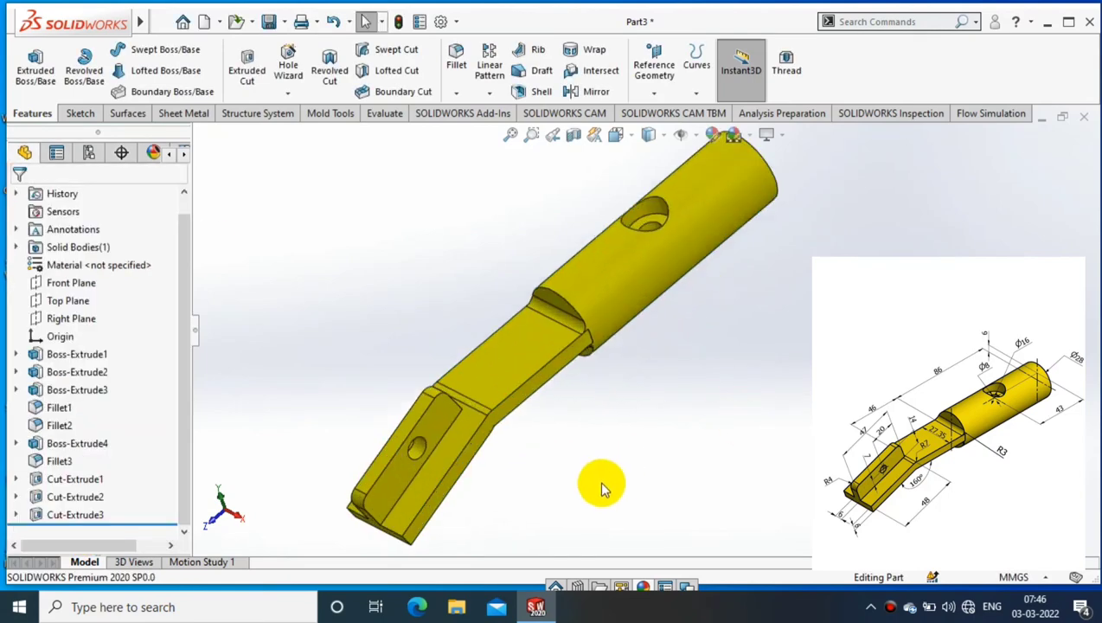
{"action": "mouse_move", "coordinate": [603, 484]}
{"action": "middle_mouse_down"}
{"action": "mouse_move", "coordinate": [603, 460]}
{"action": "mouse_move", "coordinate": [805, 331]}
{"action": "middle_mouse_up"}
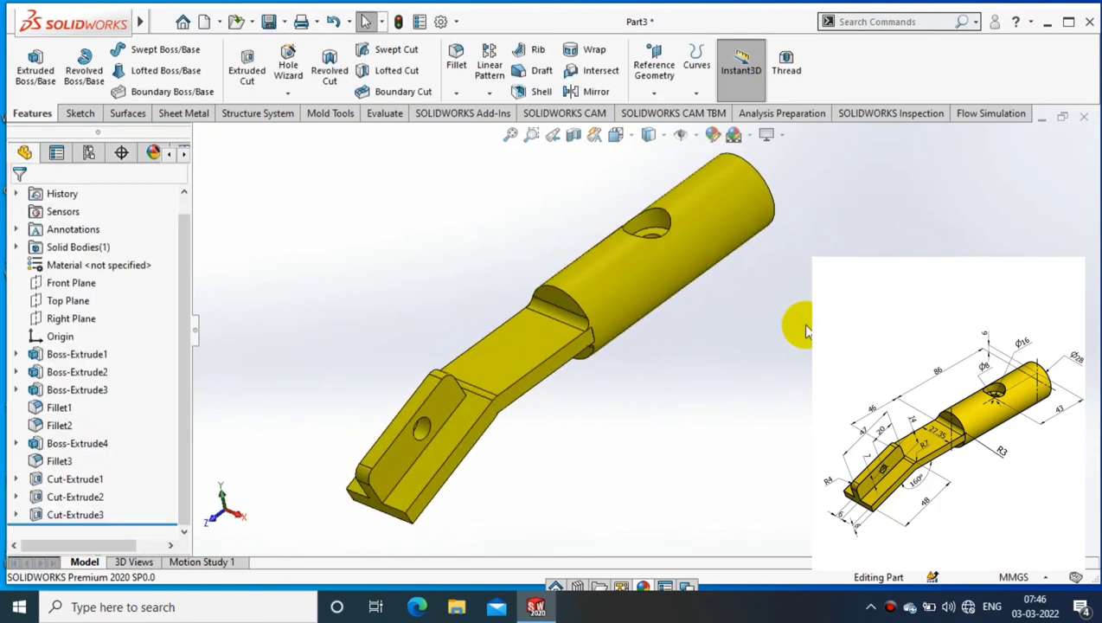